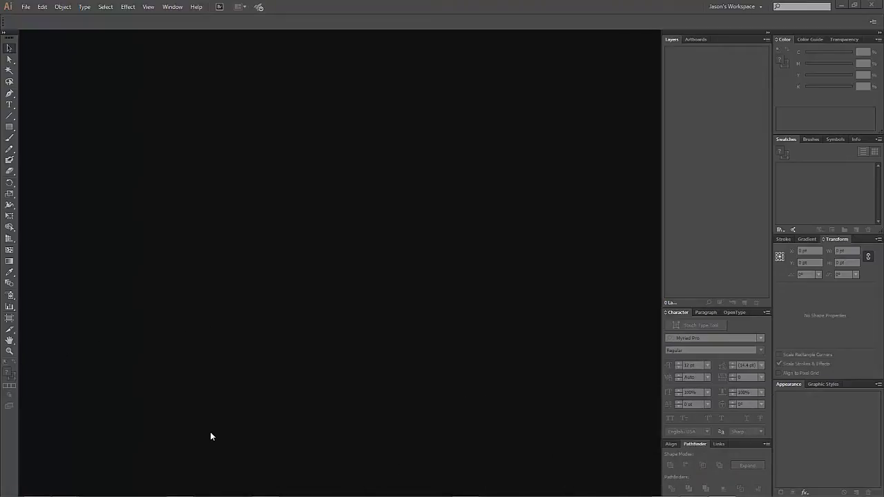
Step: Create a one-artboard Letter document in landscape orientation, 11 by 8.5 in, with CMYK color mode
left_click(25, 7)
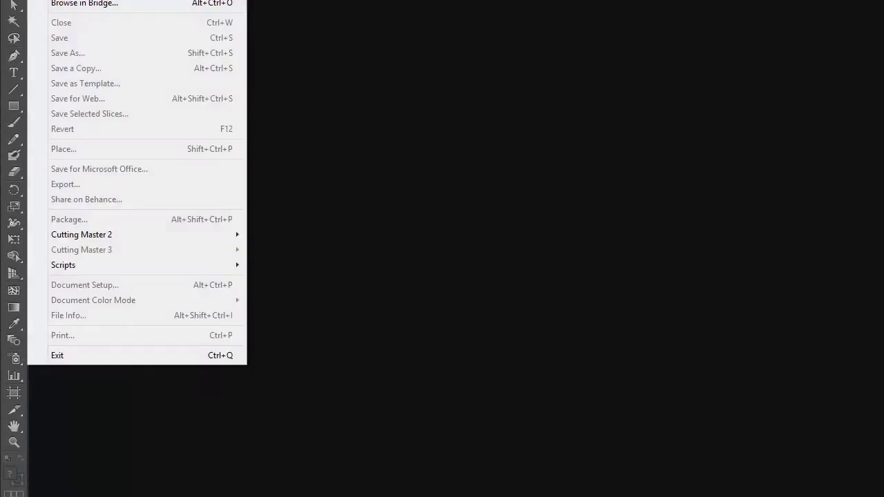
key("ctrl+n")
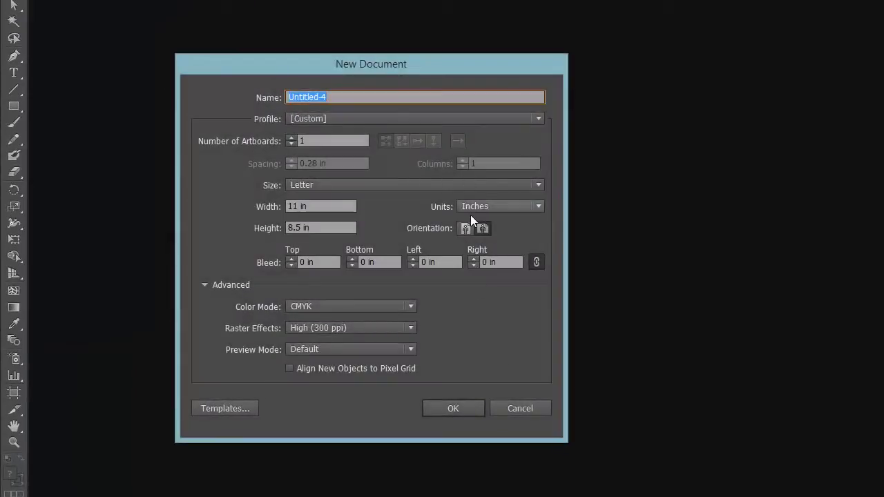
left_click(467, 408)
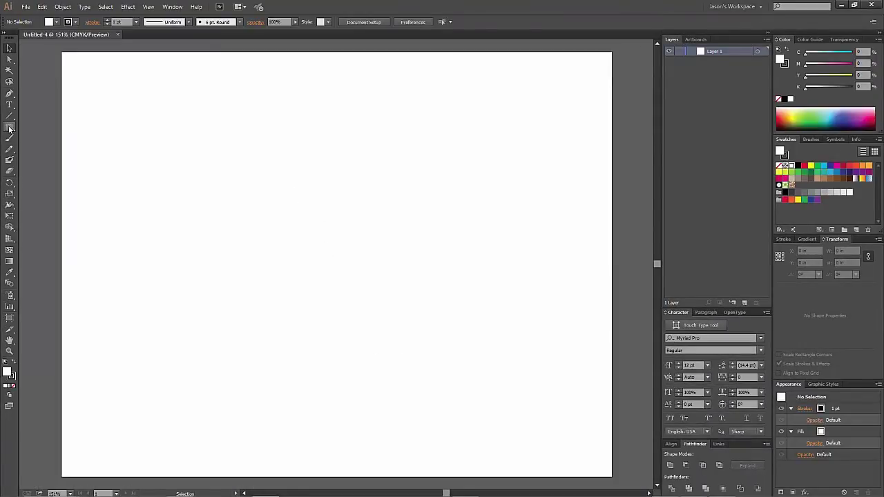
Step: Add the point text "MOTORCYCLE" in the upper part of the artboard
left_click(10, 104)
left_click(197, 168)
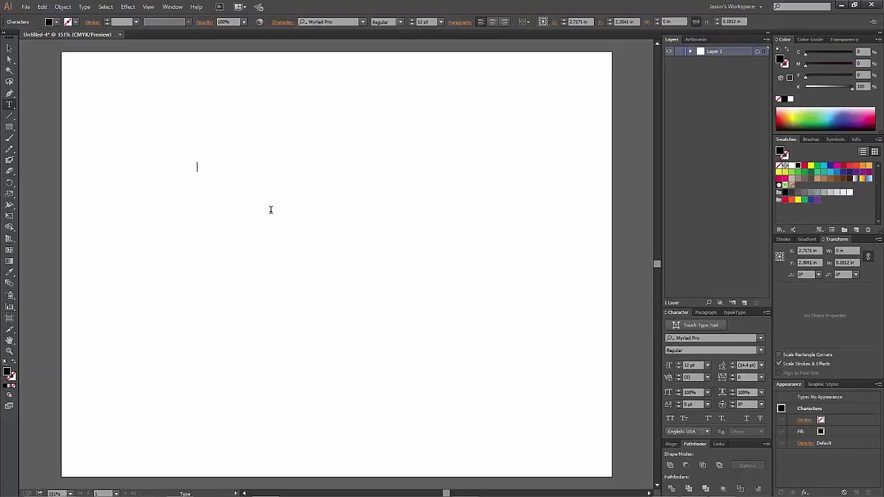
type("M")
key("BackSpace")
key("BackSpace")
key("BackSpace")
type("ORCYCLE")
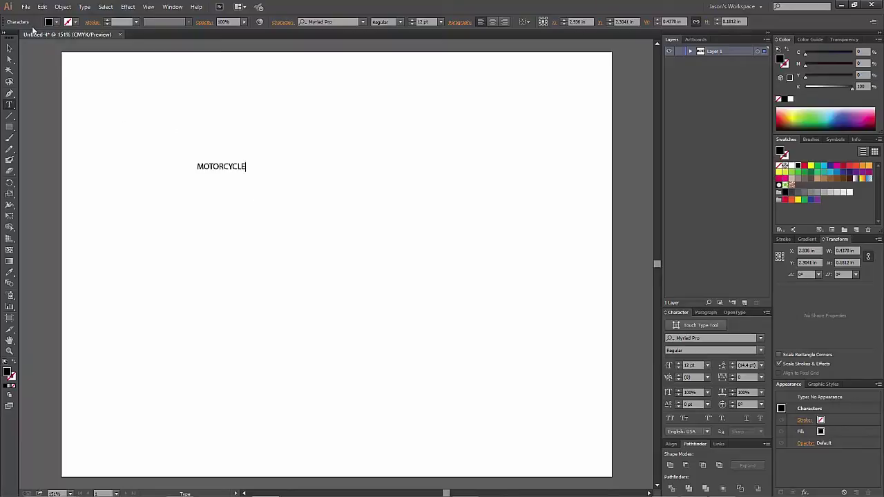
Step: Enlarge the MOTORCYCLE text to about 6.43 in wide and move it within the upper part of the artboard
left_click(9, 47)
left_click_drag(252, 172, 522, 361)
left_click_drag(479, 205, 421, 205)
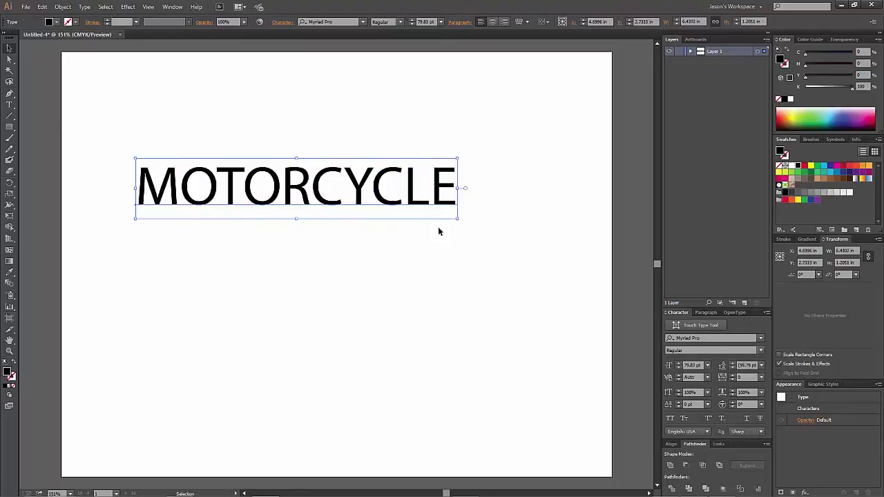
Step: Set the MOTORCYCLE text in the Stencil font and adjust its position on the artboard
right_click(384, 175)
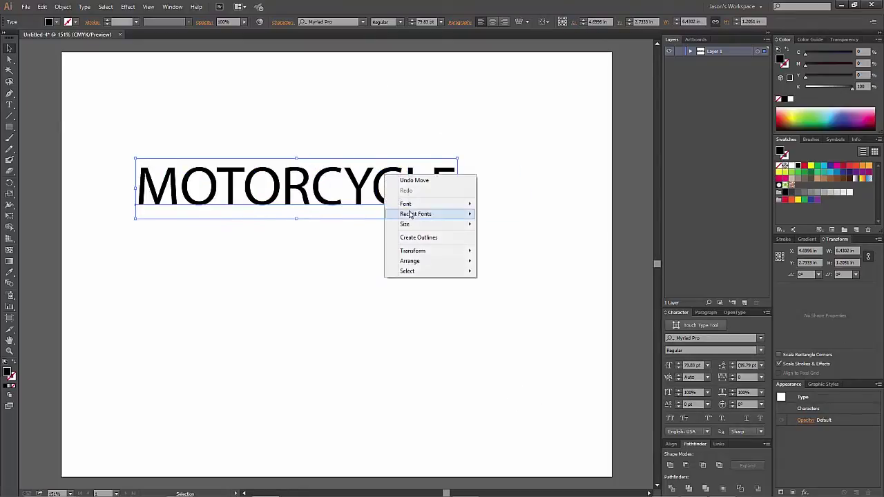
mouse_move(412, 219)
left_click(514, 225)
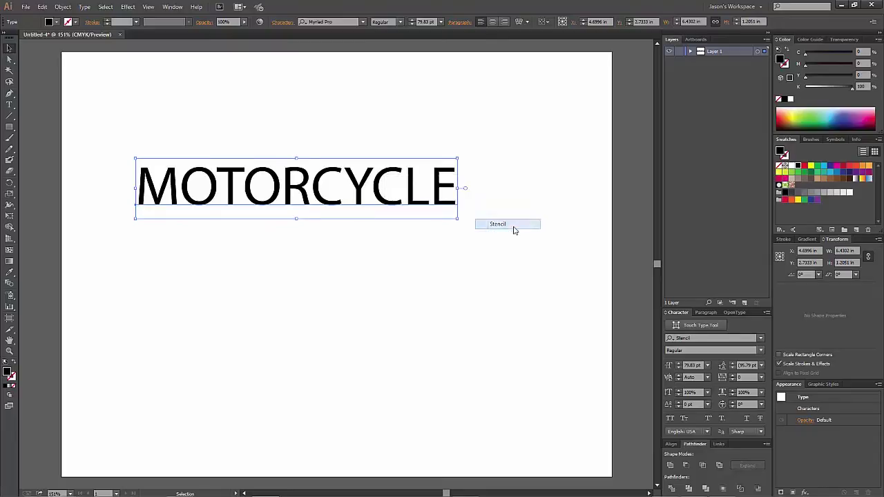
left_click_drag(393, 176, 408, 190)
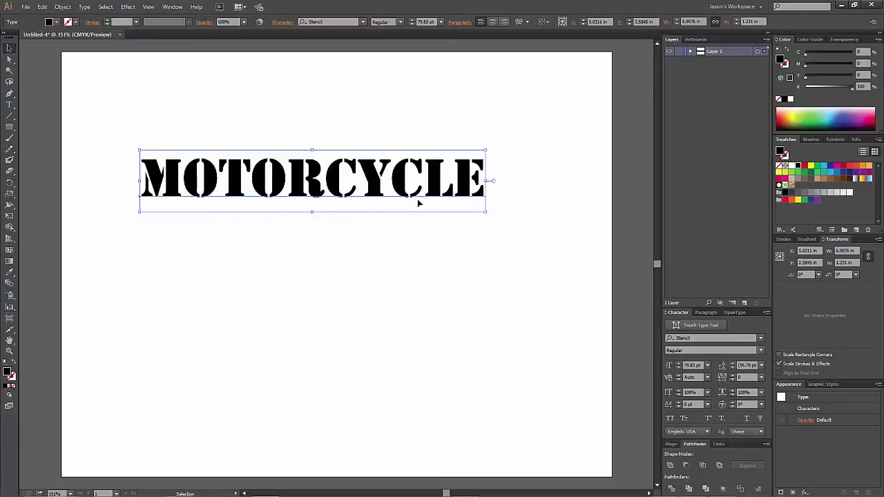
left_click(434, 267)
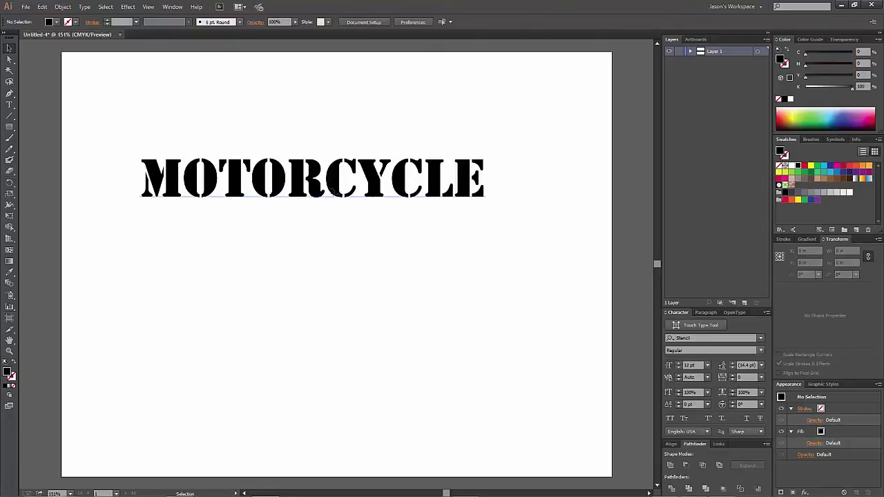
Step: Place a spare copy of the MOTORCYCLE text across the artboard's upper edge, keeping a working copy below it
left_click_drag(334, 184, 324, 170)
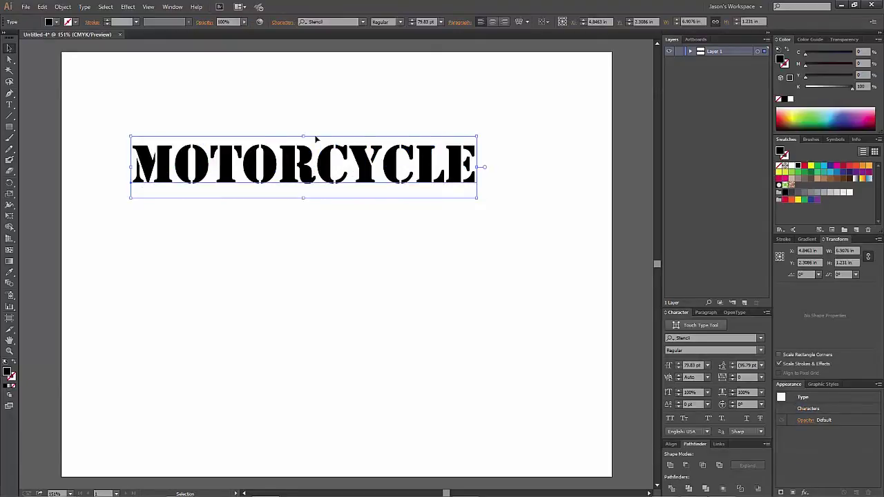
left_click_drag(315, 139, 308, 54)
left_click_drag(312, 178, 321, 303)
left_click_drag(311, 160, 310, 48)
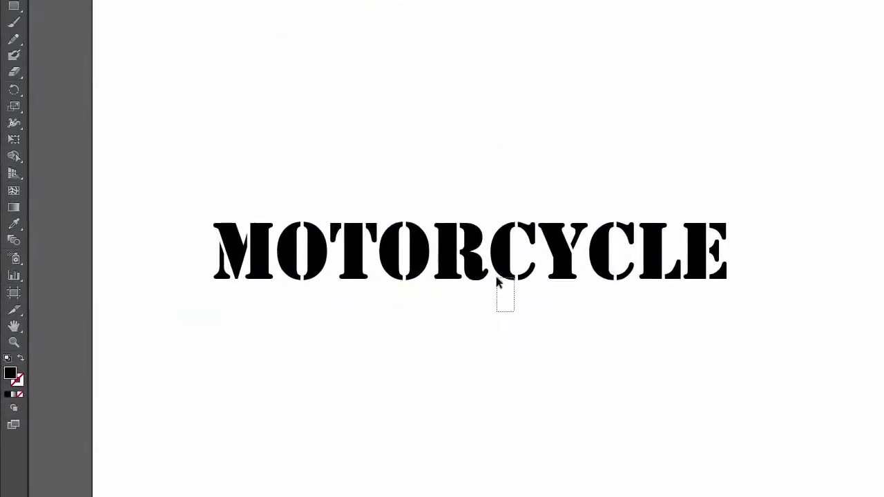
left_click_drag(497, 282, 492, 142)
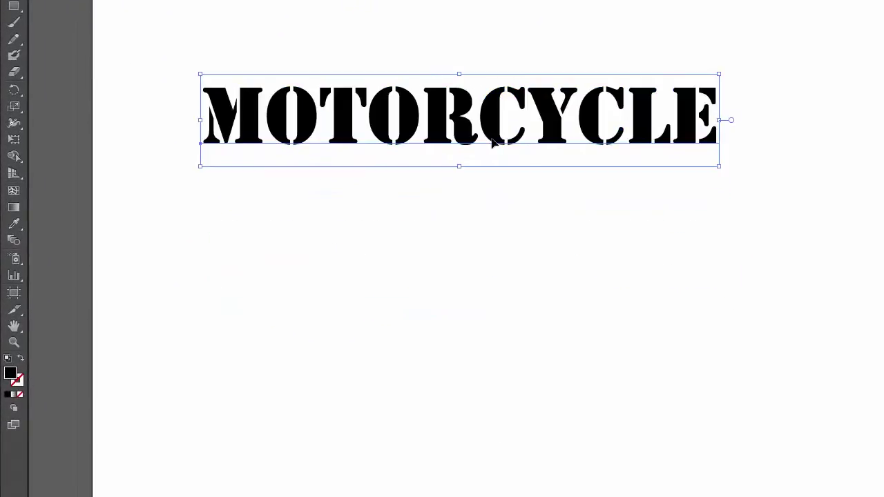
Step: Duplicate the working MOTORCYCLE text directly below, trimming the upper copy to "MOTOR" and the lower one to "CYCLE"
right_click(452, 131)
left_click(459, 119)
left_click_drag(459, 119, 465, 217)
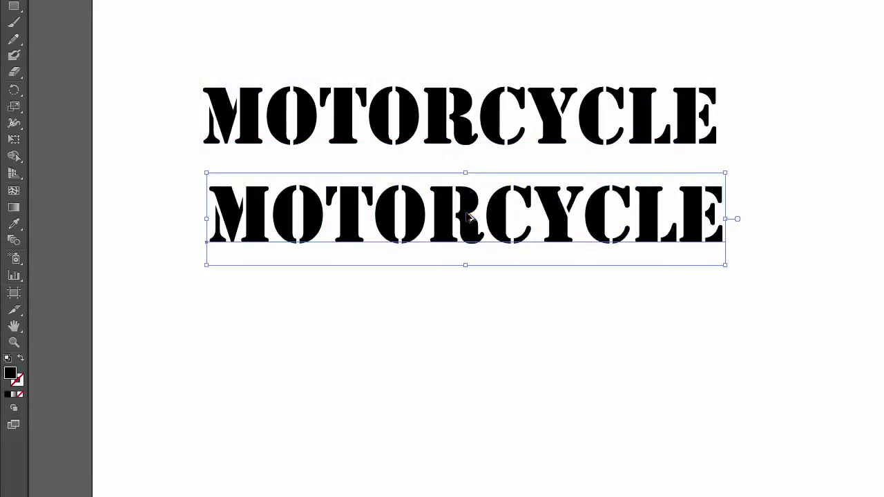
left_click_drag(481, 116, 717, 115)
key("BackSpace")
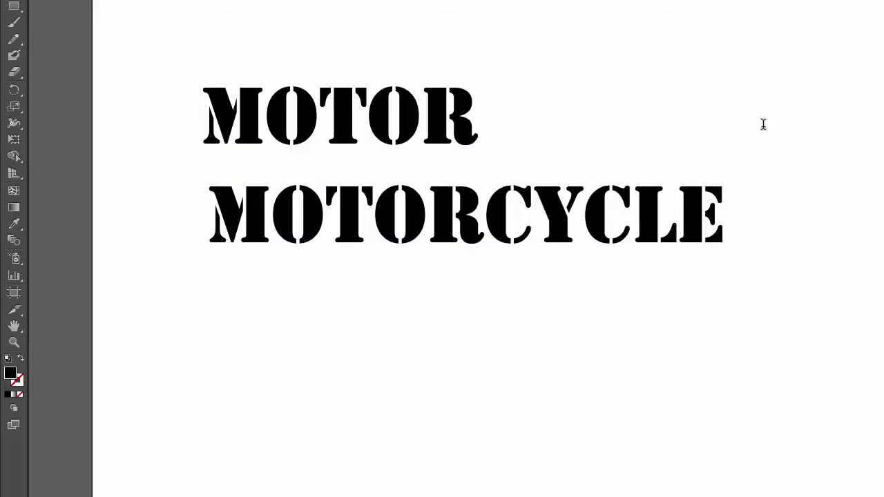
left_click_drag(483, 204, 189, 200)
key("BackSpace")
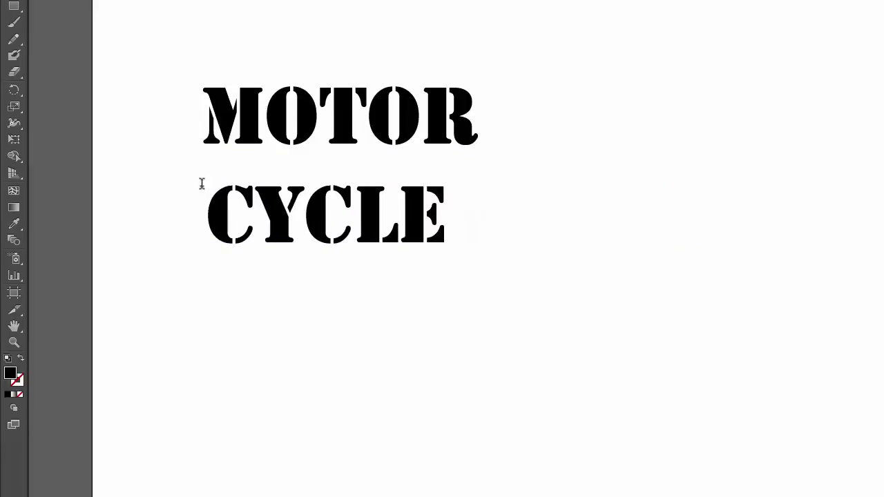
Step: Move the CYCLE text to the right of MOTOR on the same baseline, leaving a small gap
key("Escape")
left_click_drag(411, 243, 694, 142)
left_click(390, 130)
right_click(387, 125)
left_click(416, 133)
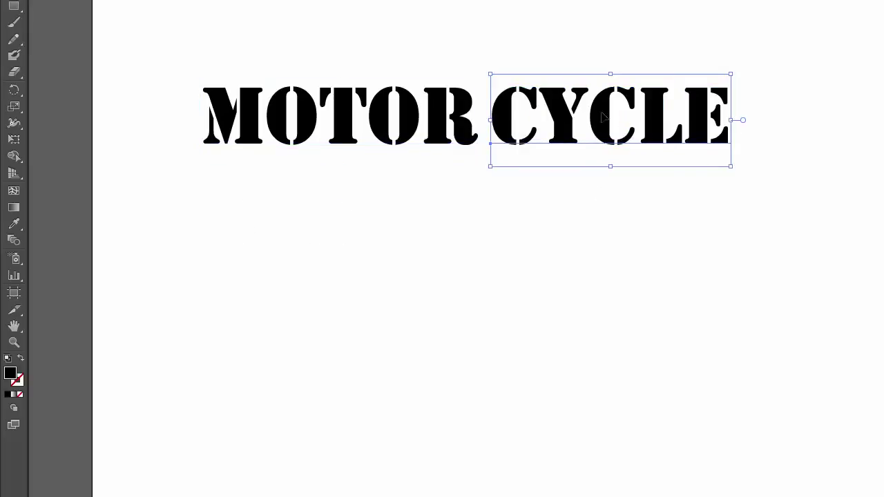
Step: Convert both the MOTOR and CYCLE texts to outlines
left_click(283, 119, "shift")
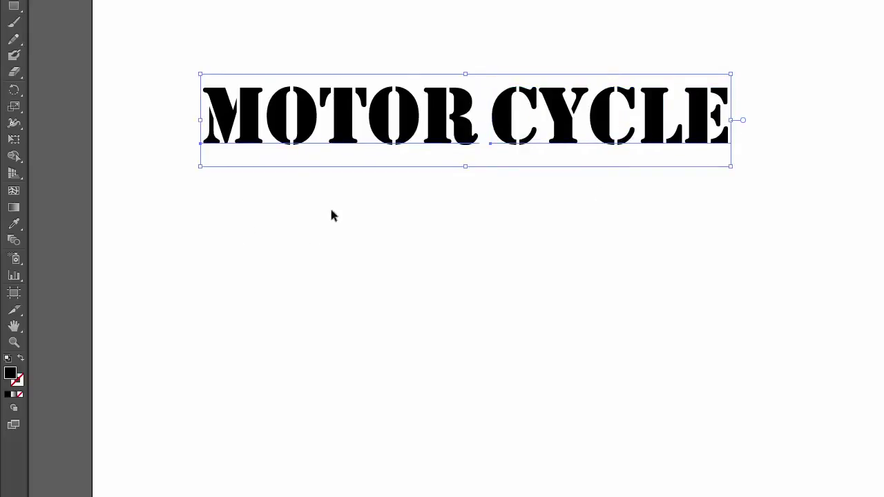
right_click(281, 142)
left_click(337, 242)
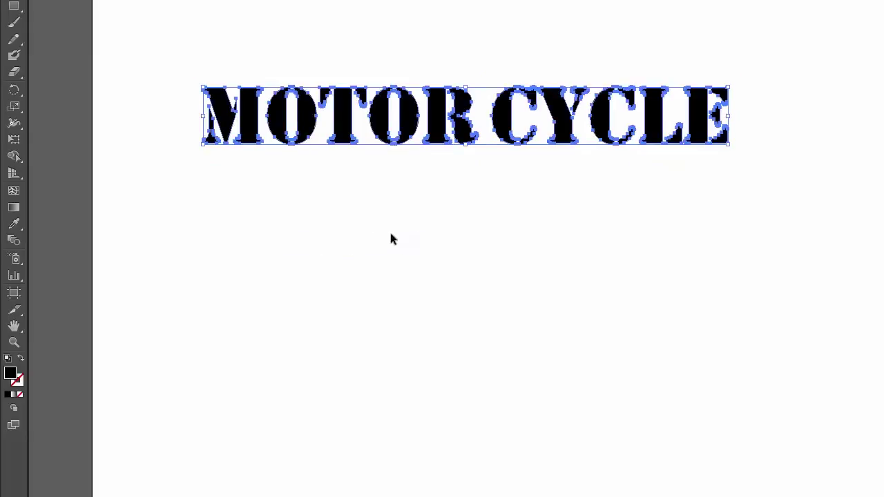
left_click(415, 181)
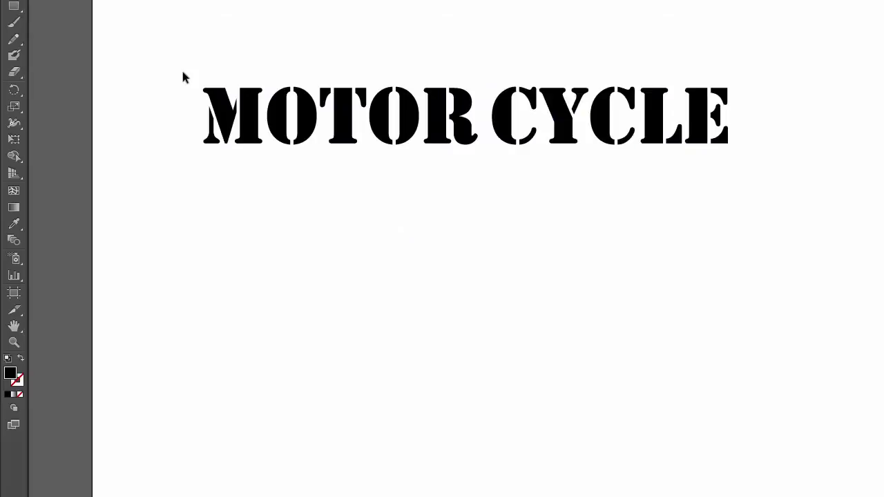
Step: Draw a rectangle about 3.95 by 1.37 in over the word MOTOR, with a green fill and no stroke
left_click(13, 5)
left_click_drag(177, 63, 487, 165)
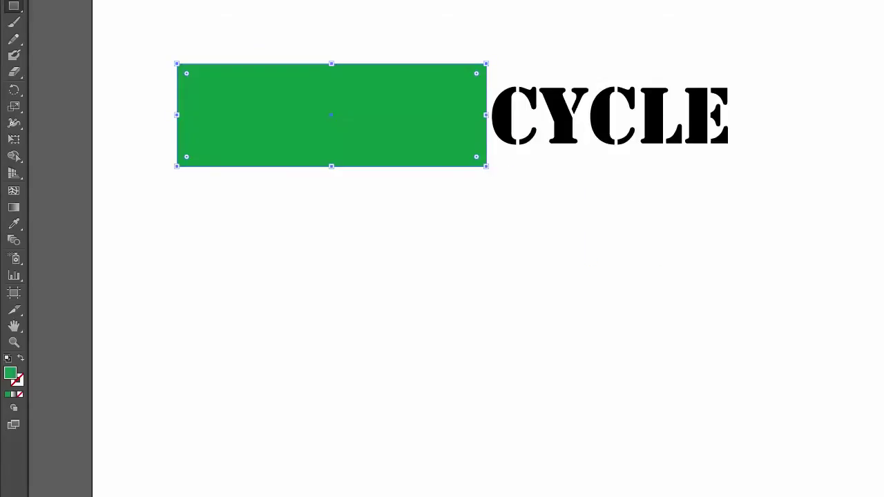
right_click(313, 125)
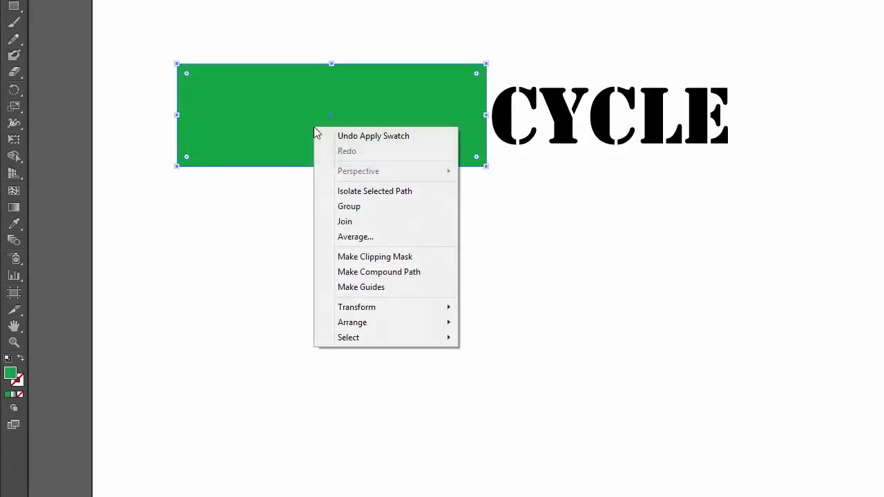
left_click(524, 228)
Step: Send the green rectangle to the back, behind the MOTOR lettering
left_click(247, 94)
right_click(247, 95)
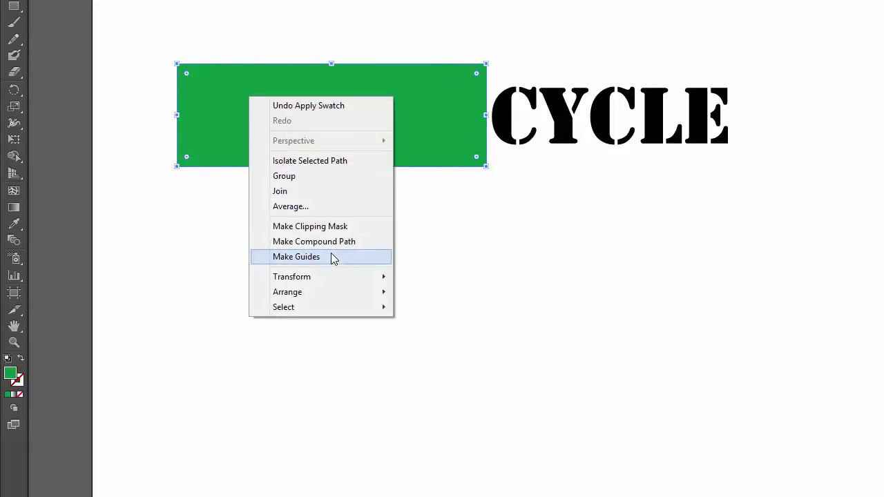
mouse_move(338, 295)
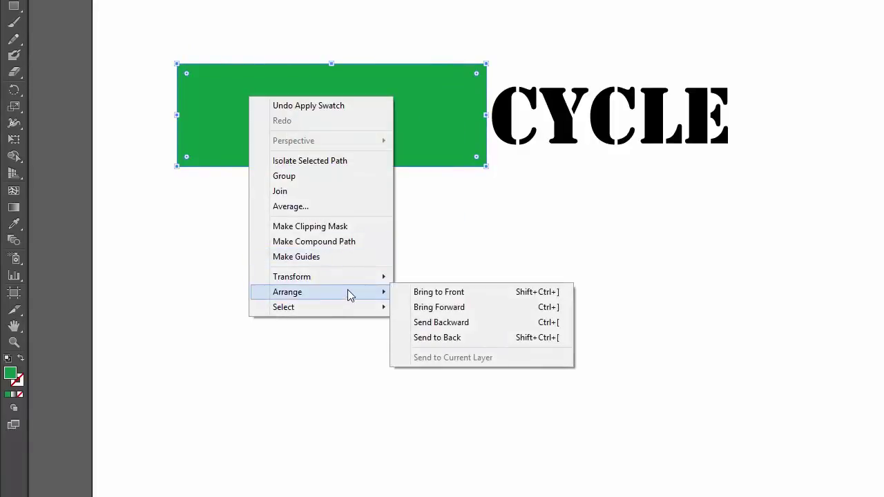
left_click(460, 337)
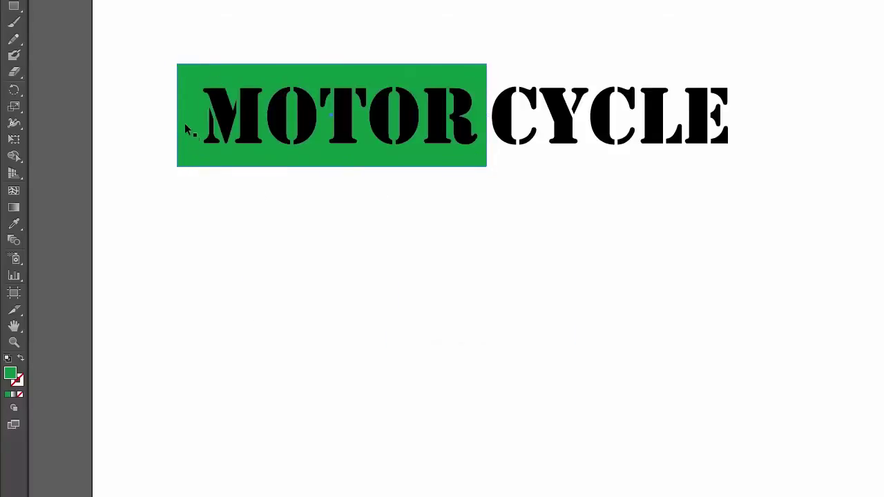
Step: Cut the MOTOR lettering out of the green rectangle with the Minus Front shape mode
left_click_drag(177, 115, 168, 147)
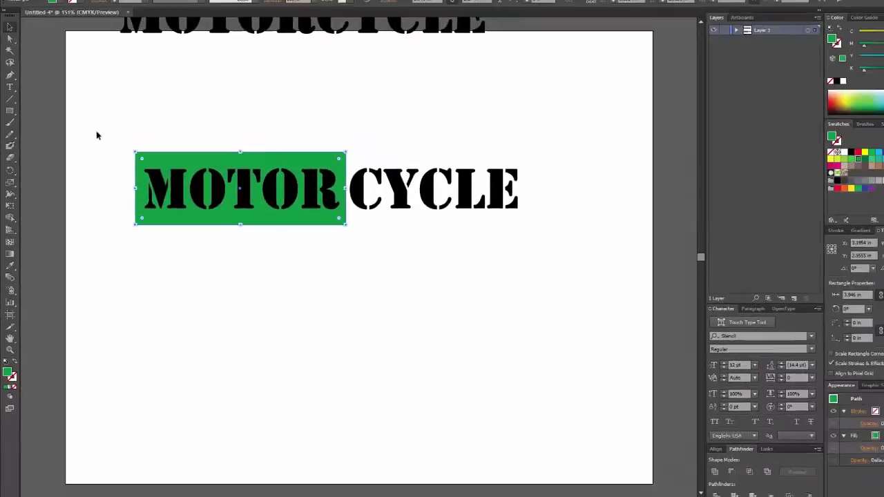
left_click_drag(105, 74, 432, 258)
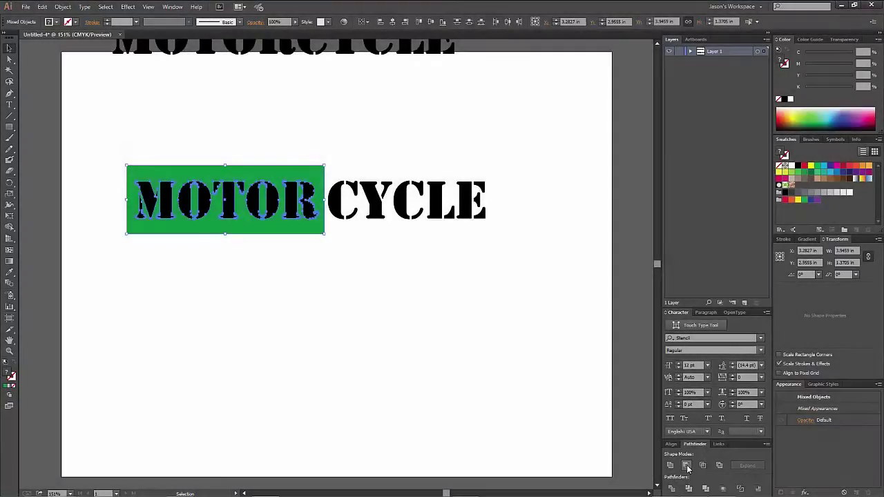
left_click(687, 469)
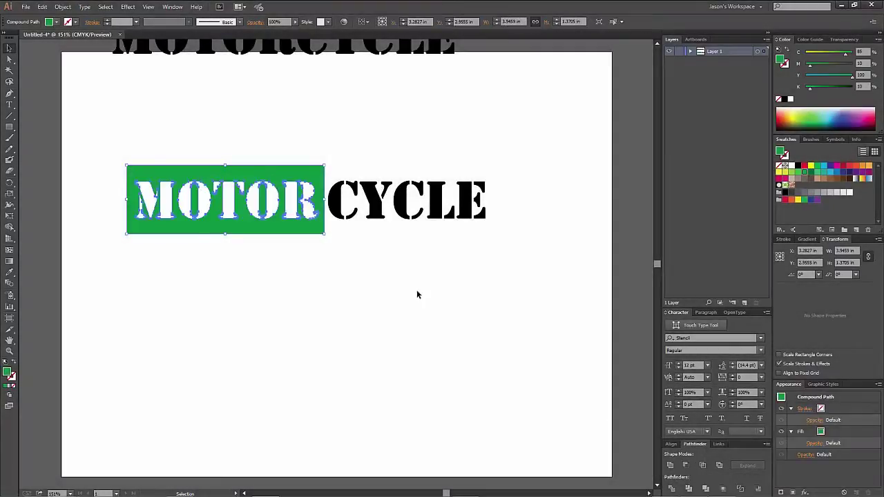
Step: Recolor the CYCLE lettering by sampling the rectangle's green with the Eyedropper
left_click(417, 289)
left_click(413, 215)
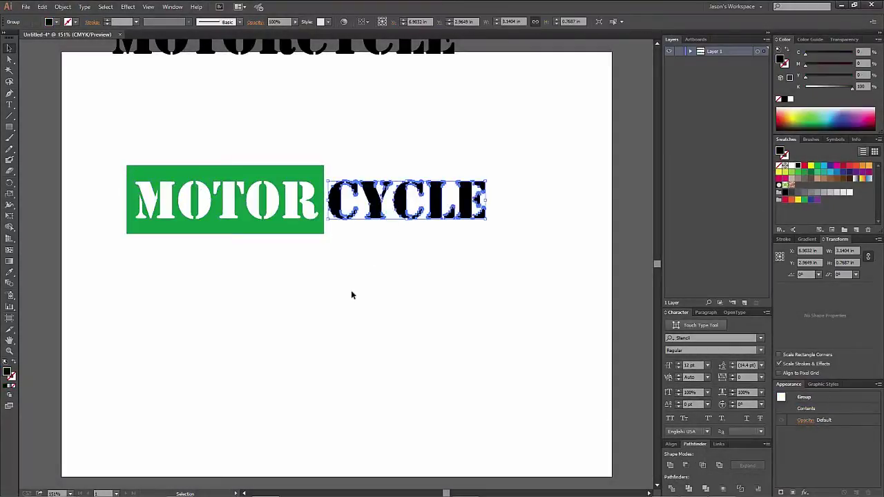
key("i")
left_click(314, 171)
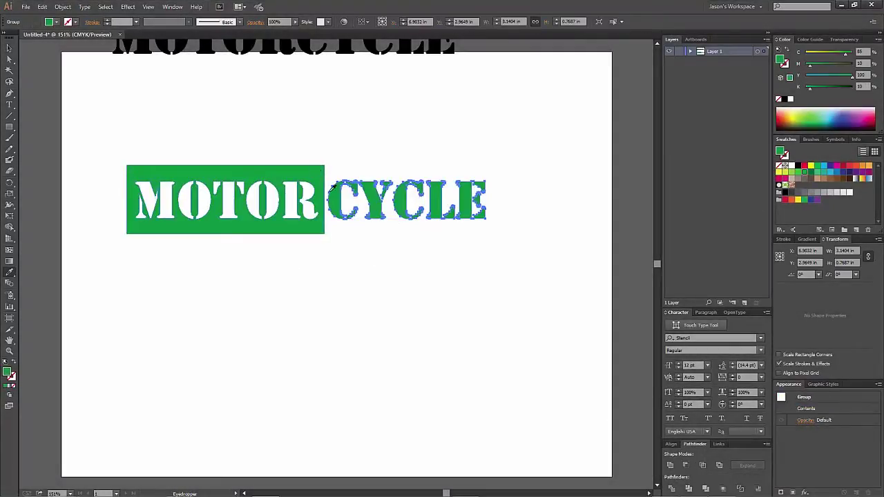
key("v")
left_click(364, 304)
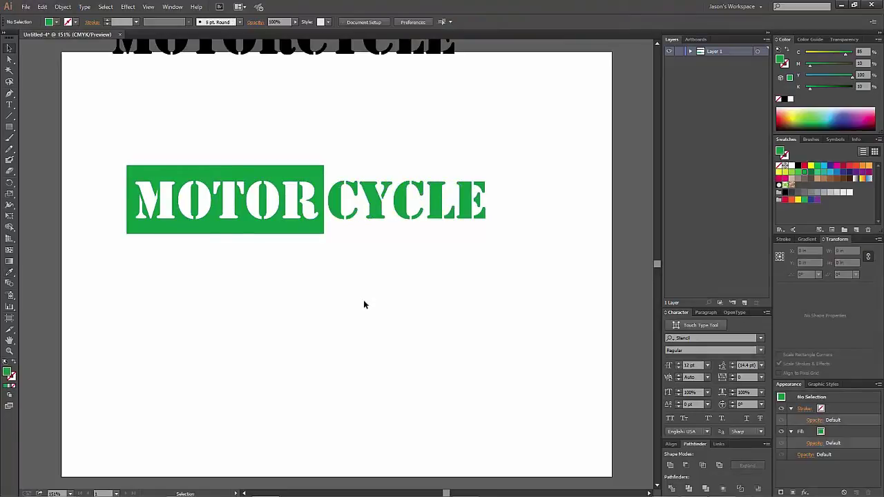
left_click(262, 227)
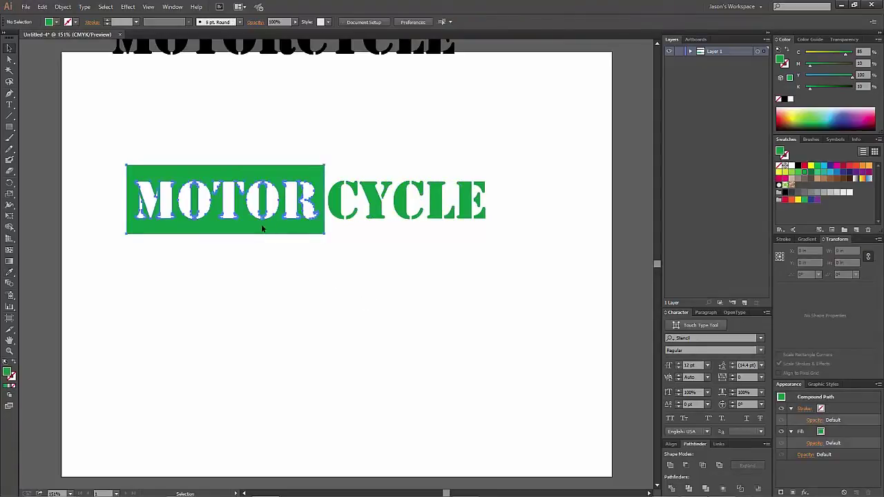
left_click(325, 275)
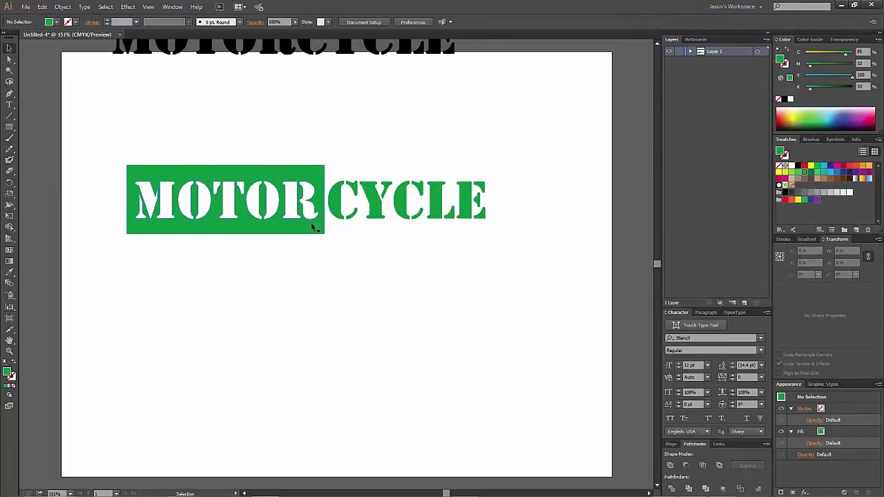
left_click(308, 55)
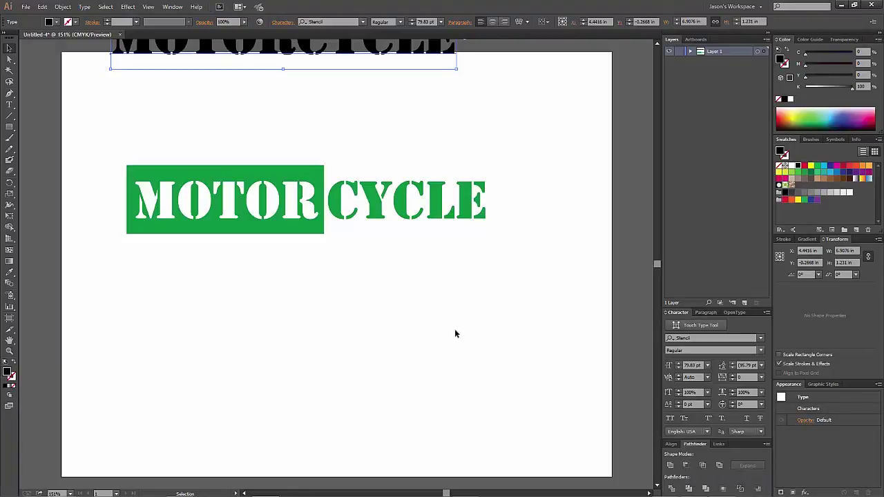
Step: Delete the green MOTOR CYCLE artwork and select the spare MOTORCYCLE text at the artboard's upper edge
left_click_drag(215, 136, 470, 250)
key("Delete")
left_click(307, 48)
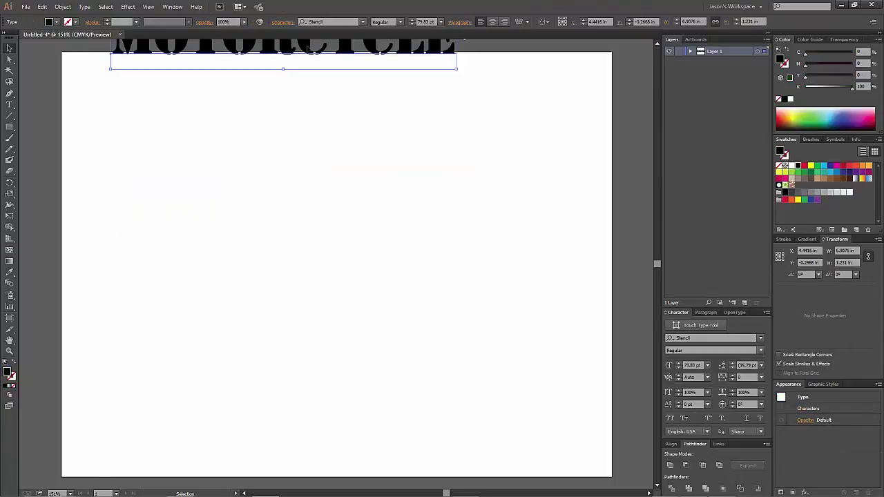
Step: Duplicate the spare MOTORCYCLE text into the artboard's open area and fill the copy with red (M 90, Y 85)
left_click_drag(309, 51, 345, 208)
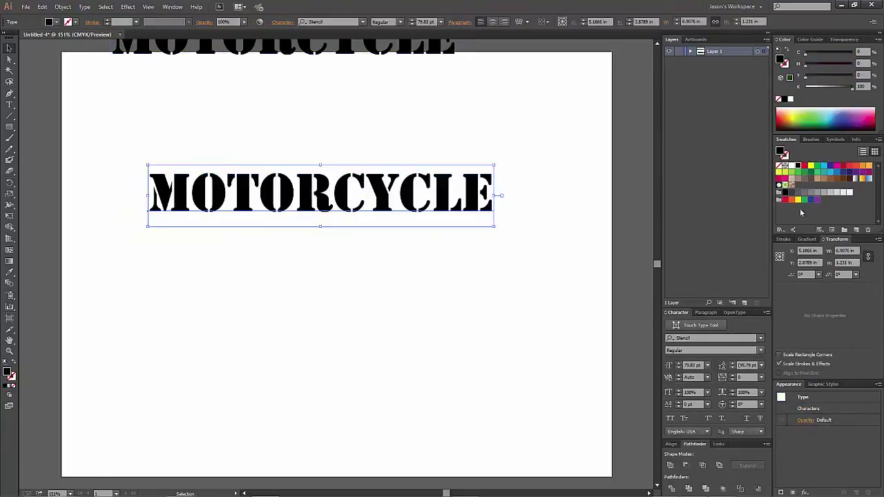
left_click(849, 165)
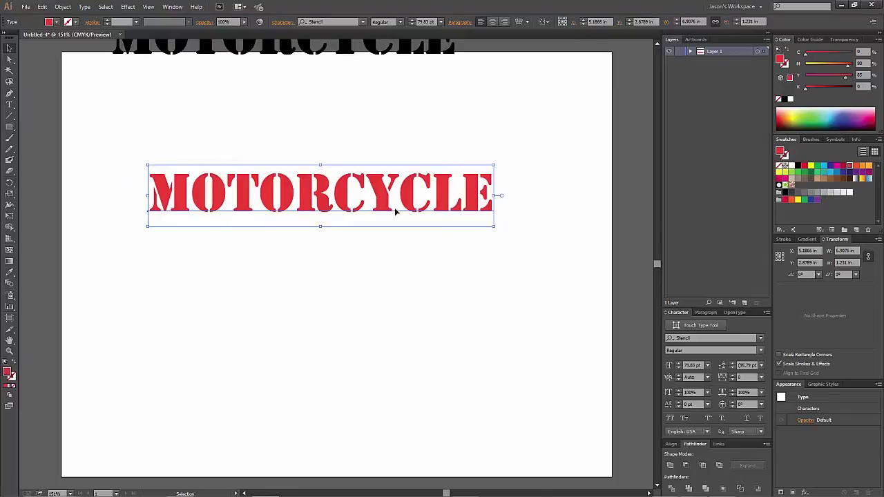
left_click_drag(395, 211, 387, 211)
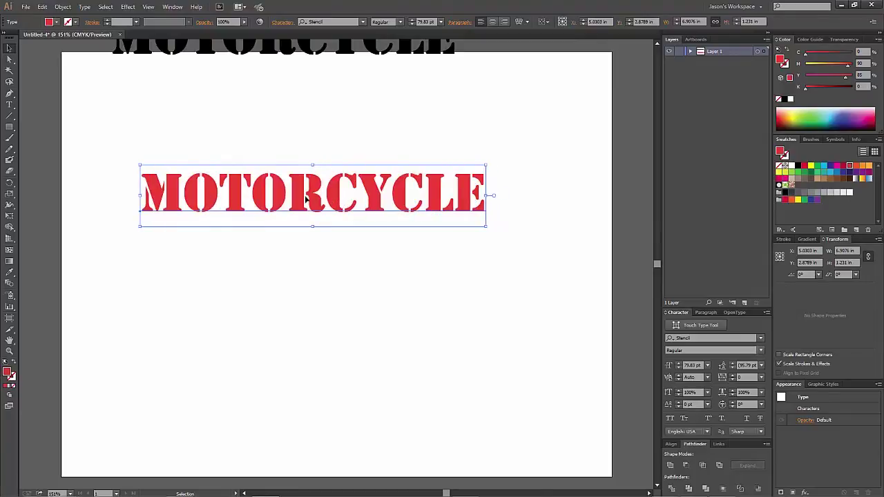
Step: Convert the red MOTORCYCLE text to outlines and deselect it
right_click(317, 201)
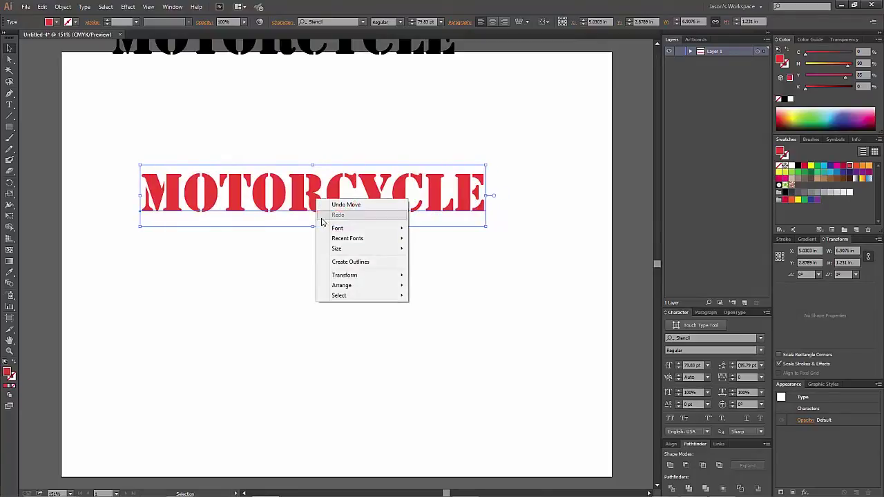
left_click(339, 264)
left_click(321, 228)
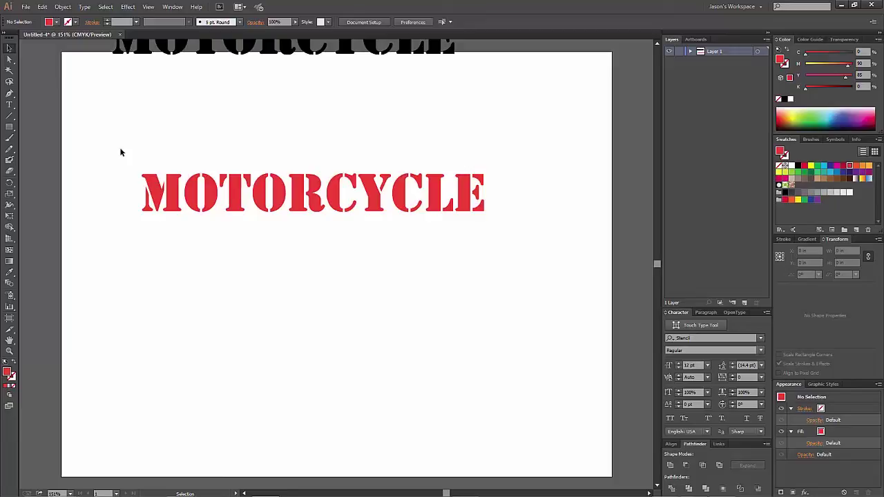
Step: Draw a rectangle about 4.15 by 1.47 in over the MOTOR letters and fill it with yellow (M 10, Y 95)
left_click(9, 125)
left_click_drag(126, 161, 333, 236)
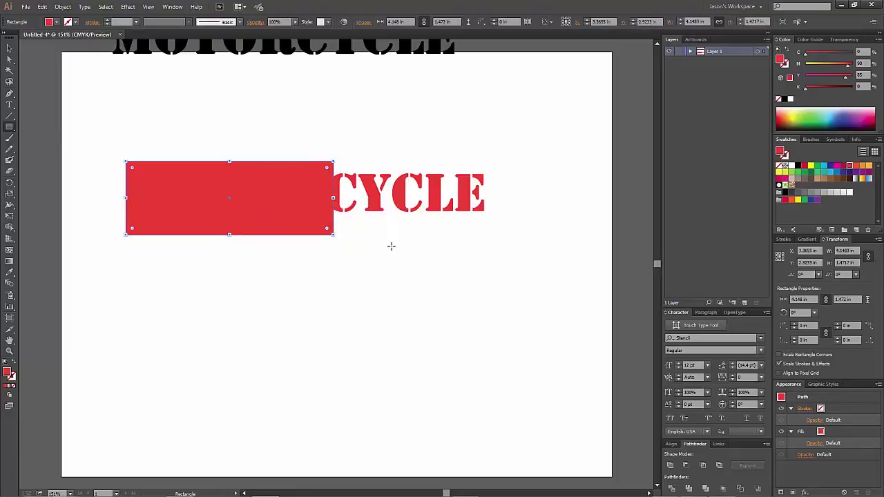
left_click(797, 199)
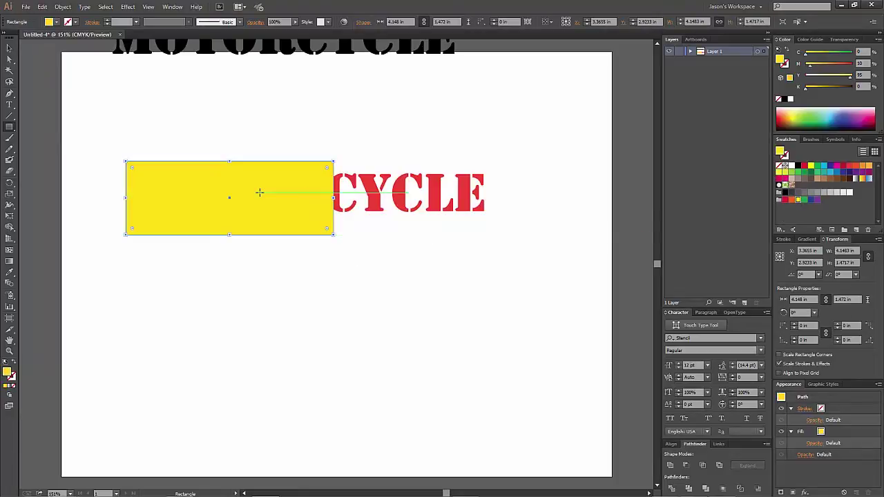
Step: Send the yellow rectangle to the back, behind the MOTORCYCLE lettering
key("v")
right_click(228, 190)
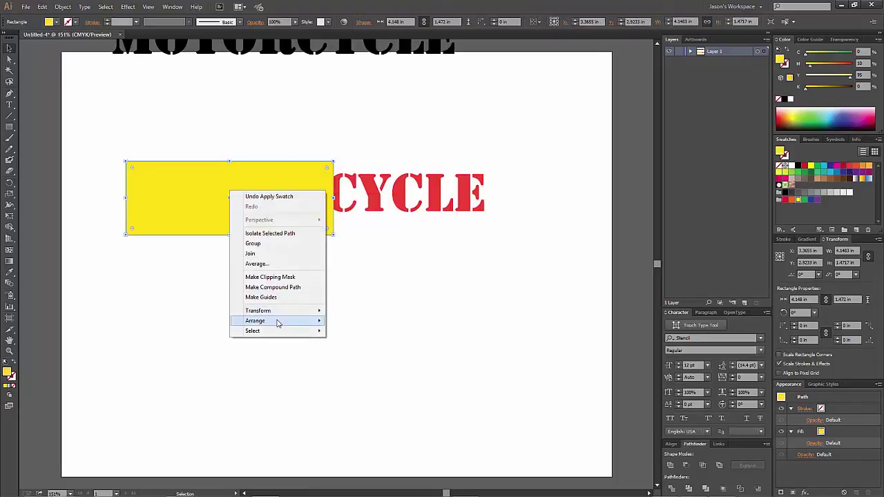
mouse_move(314, 320)
left_click(361, 351)
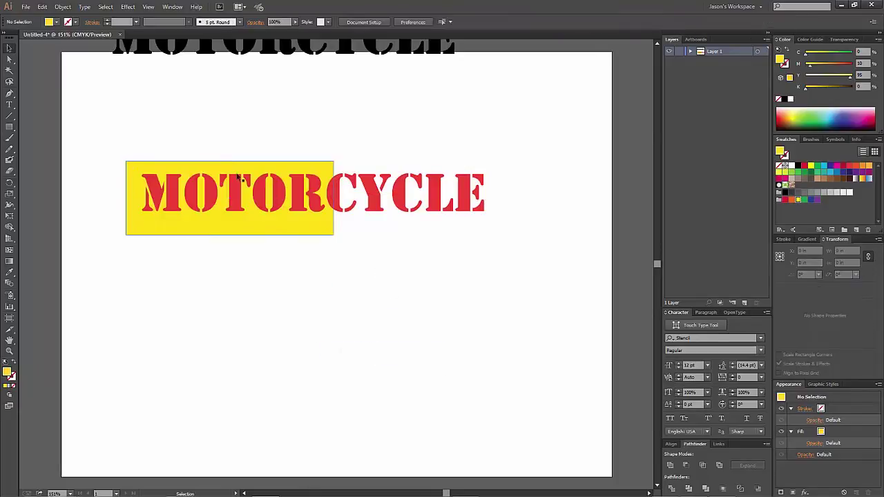
Step: Try Minus Front on the MOTORCYCLE lettering and yellow rectangle, and undo it
left_click_drag(135, 122, 394, 273)
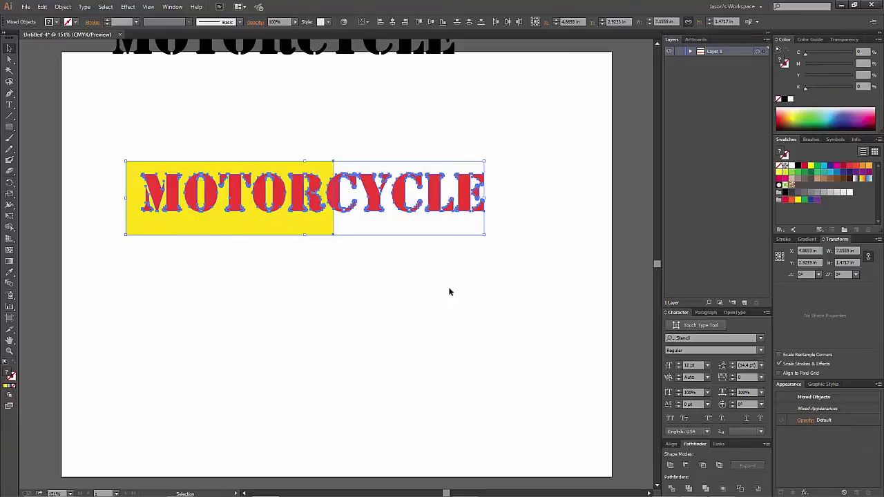
left_click(685, 466)
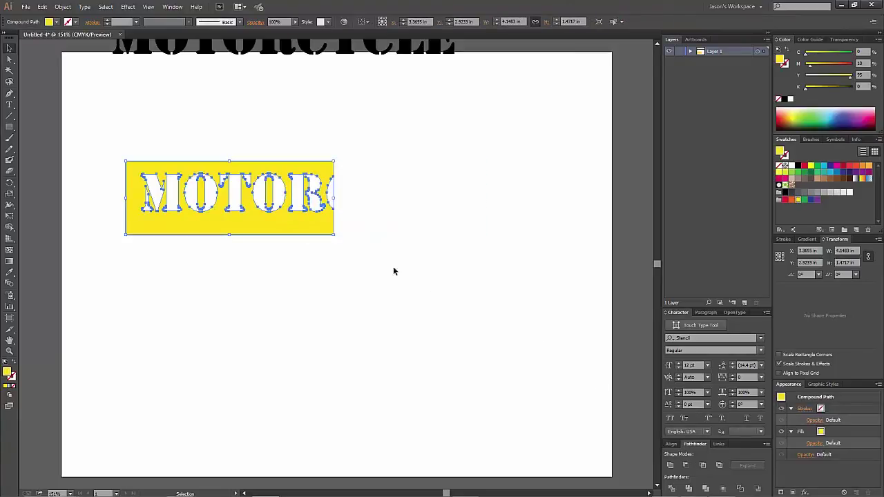
left_click(430, 323)
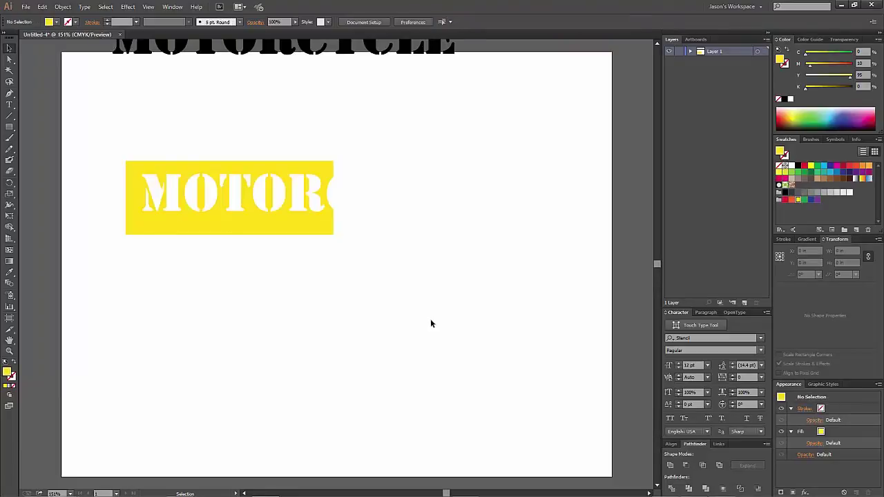
key("ctrl+z")
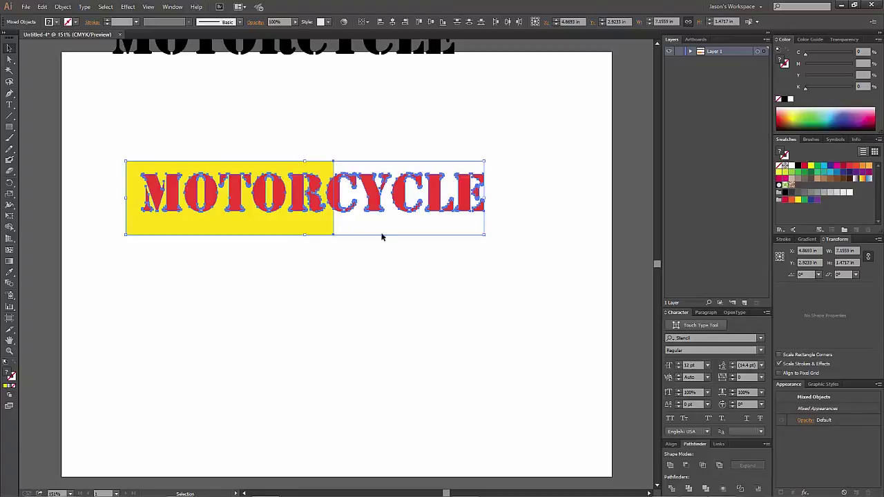
Step: Combine the selected MOTORCYCLE lettering and yellow rectangle with the Exclude shape mode and deselect the artwork
left_click(719, 466)
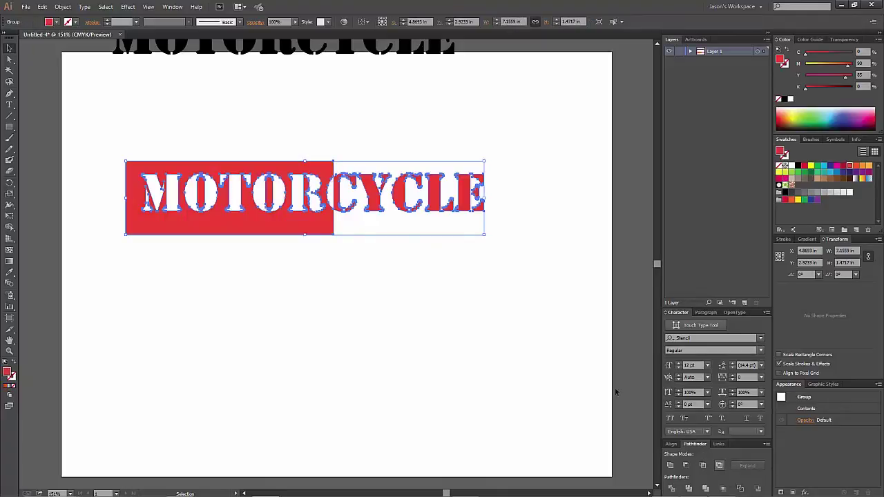
left_click(495, 301)
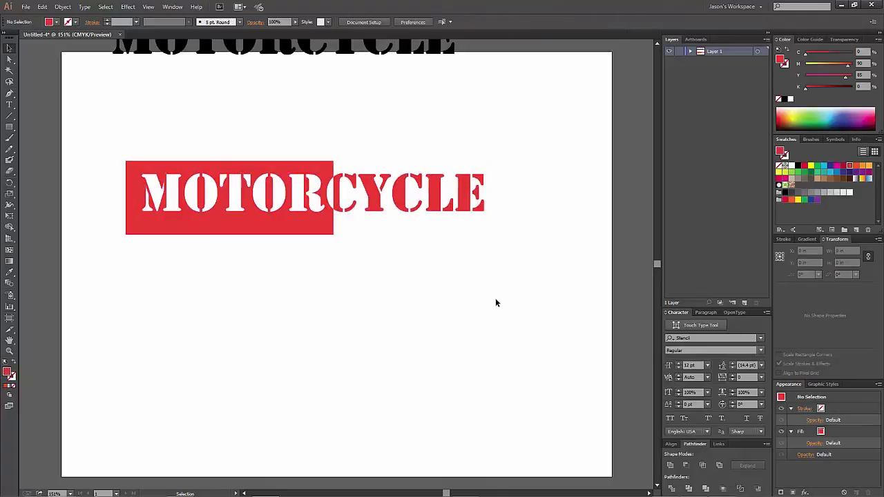
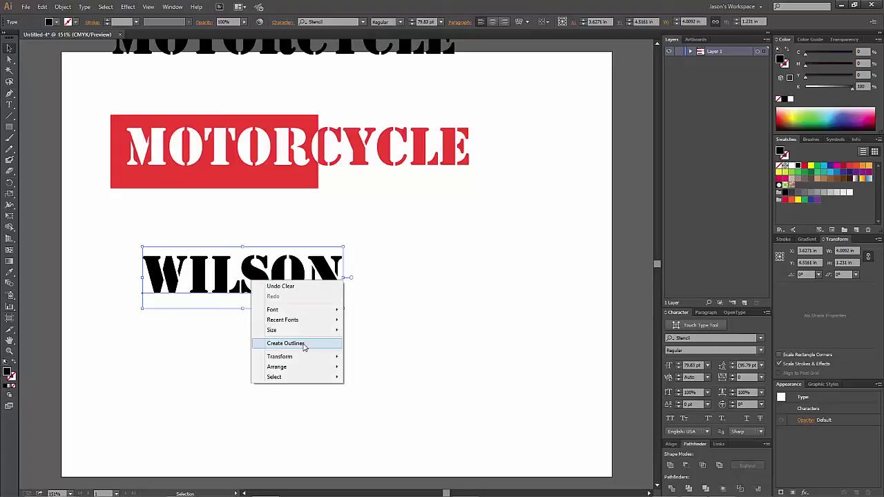
Step: Change the WILSON text to the Freshman font and place a duplicate below it reading BOBCATS
mouse_move(328, 324)
left_click(366, 331)
left_click_drag(316, 292, 396, 349)
double_click(396, 349)
key("ctrl+a")
type("B")
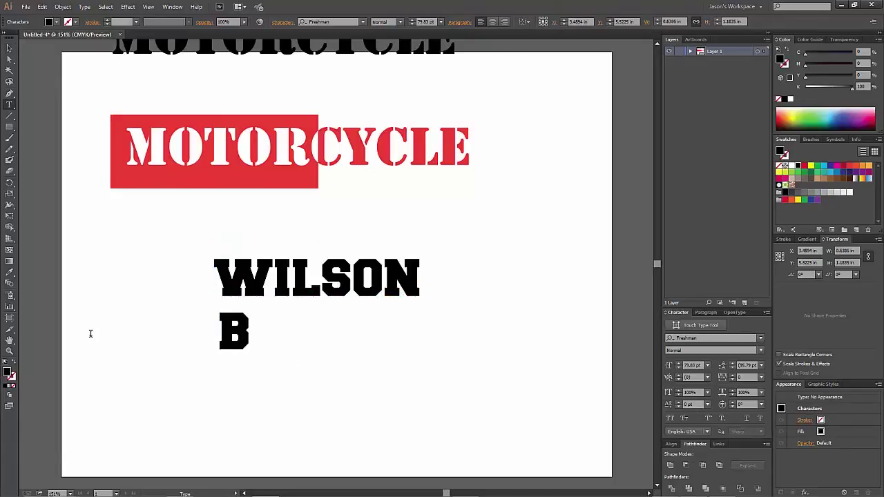
type("OBCATS")
left_click(9, 47)
Step: Move BOBCATS under WILSON and align the two text lines on their horizontal centers
left_click_drag(311, 323, 294, 324)
left_click_drag(298, 235, 542, 401)
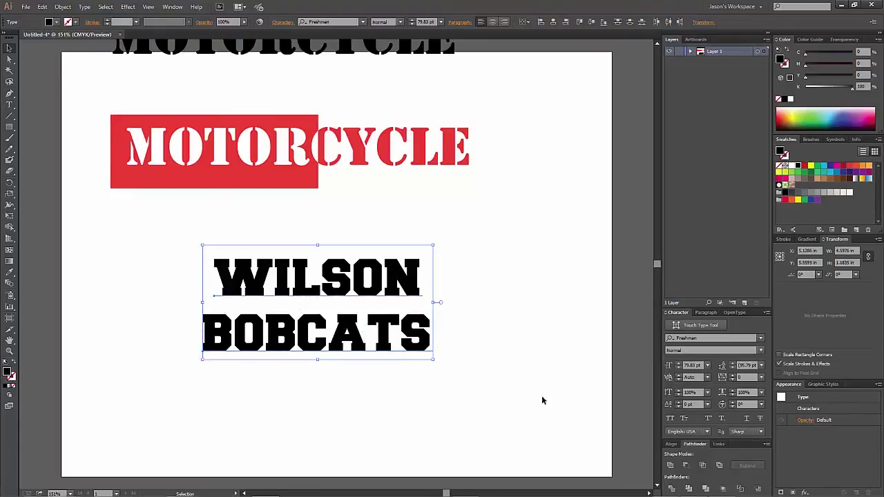
left_click(667, 443)
left_click(687, 437)
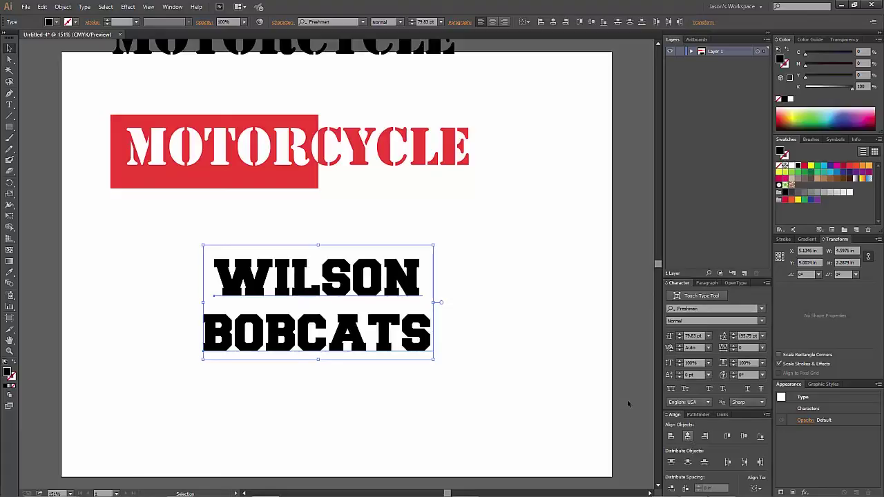
left_click(314, 216)
Step: Convert the WILSON and BOBCATS text lines together to outlines
left_click(314, 276)
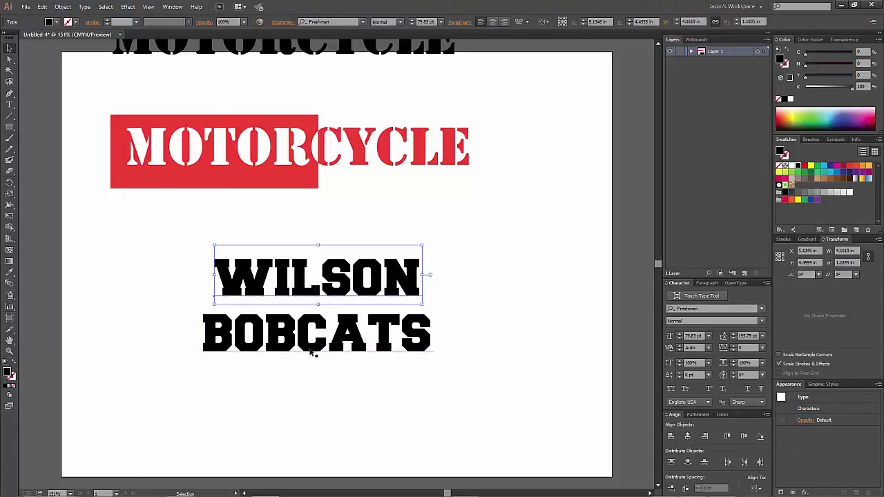
left_click(313, 348, "shift")
right_click(312, 346)
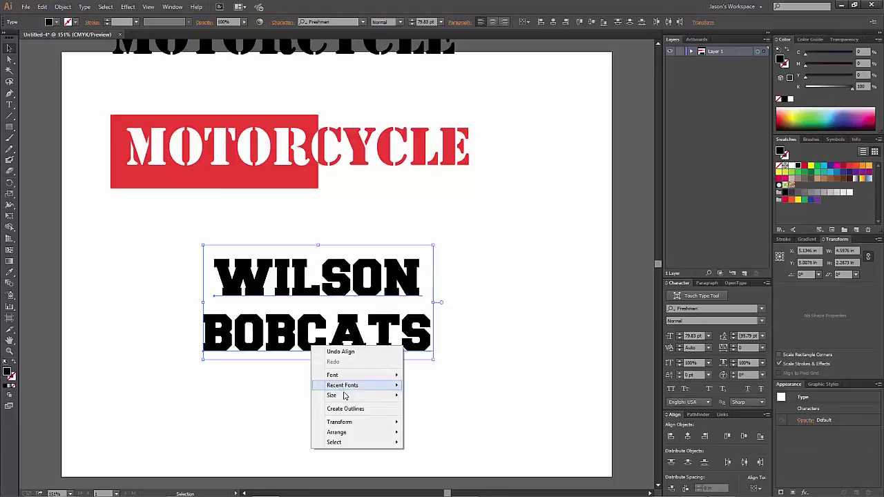
left_click(347, 408)
Step: Move the outlined BOBCATS lettering about 0.15 in up, closer to WILSON
left_click(350, 360)
left_click(357, 344)
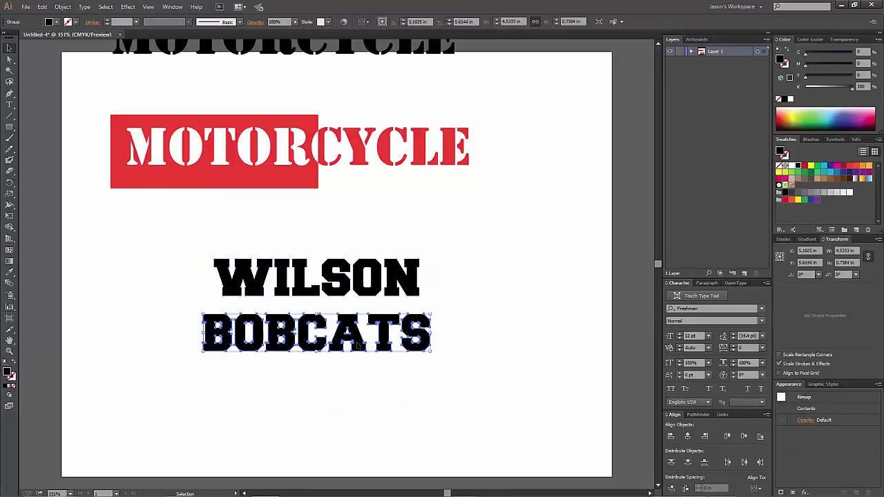
left_click_drag(357, 344, 357, 339)
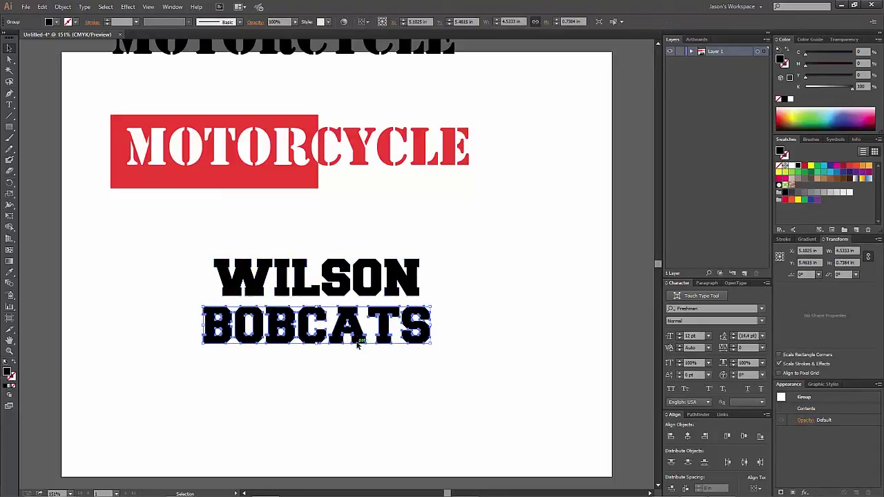
left_click(192, 203)
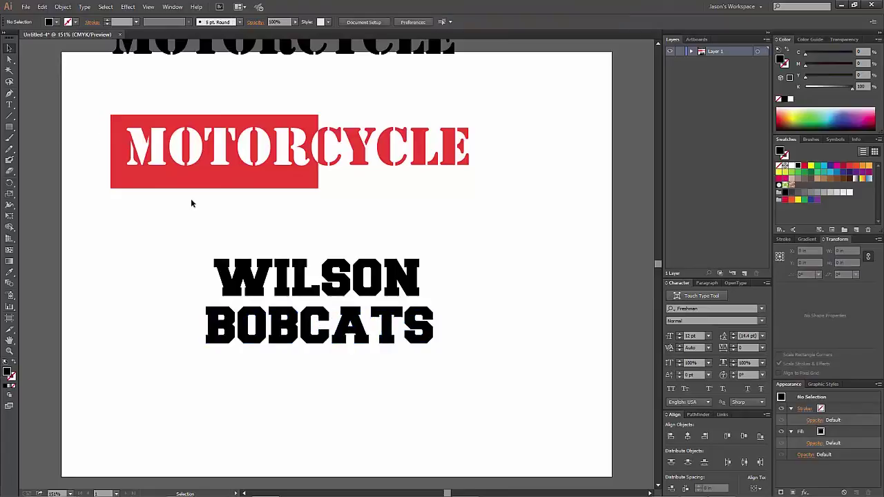
Step: Draw a square beside the WILSON BOBCATS lettering and fill it with orange
left_click(10, 128)
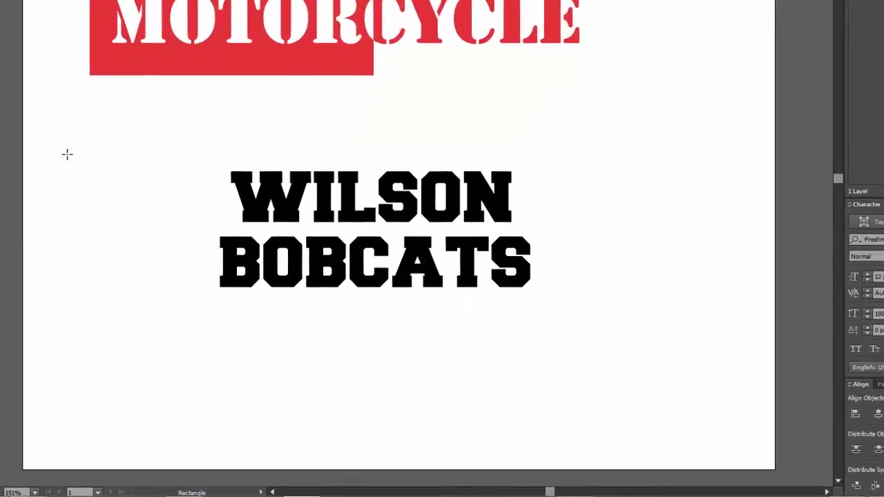
left_click_drag(76, 228, 177, 359)
left_click_drag(182, 290, 191, 291)
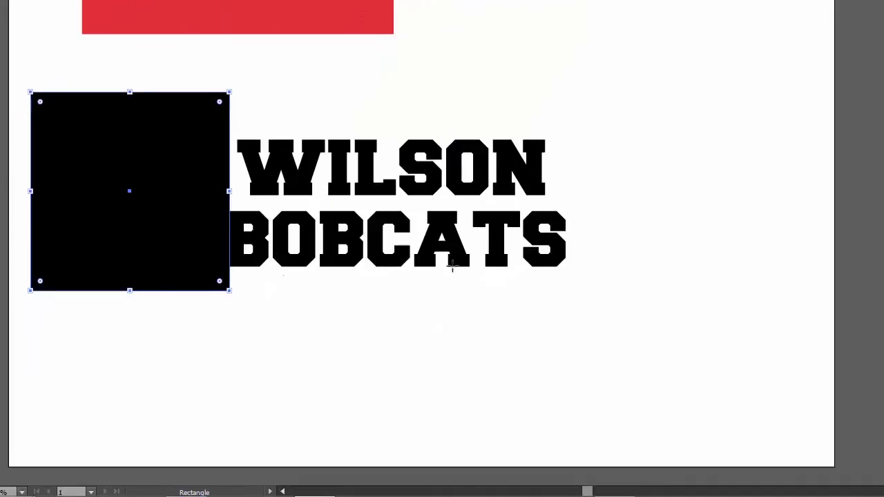
left_click(877, 76)
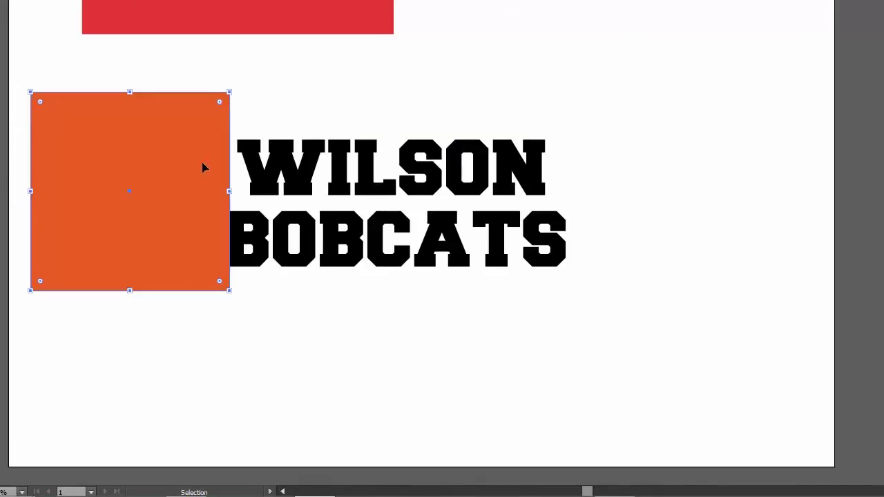
Step: Move the orange square over the lower lettering and pull one corner anchor to its center to form a triangle
left_click_drag(154, 170, 400, 296)
left_click(511, 385)
left_click(474, 416)
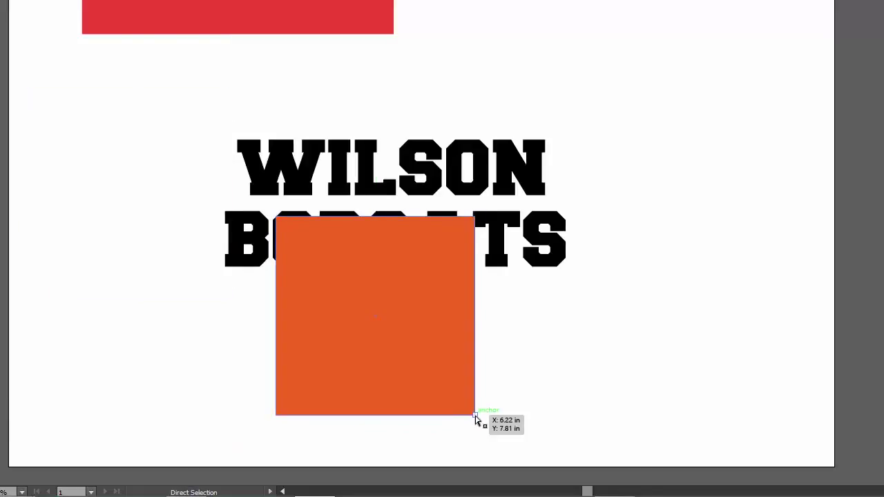
left_click_drag(475, 418, 383, 309)
Step: Rotate the orange triangle point-up, enlarge it to about 5.5 by 2.8 in and center it over the WILSON BOBCATS lettering
key("v")
left_click_drag(495, 242, 524, 343)
left_click_drag(423, 291, 416, 211)
left_click_drag(509, 238, 679, 309)
left_click_drag(562, 232, 530, 292)
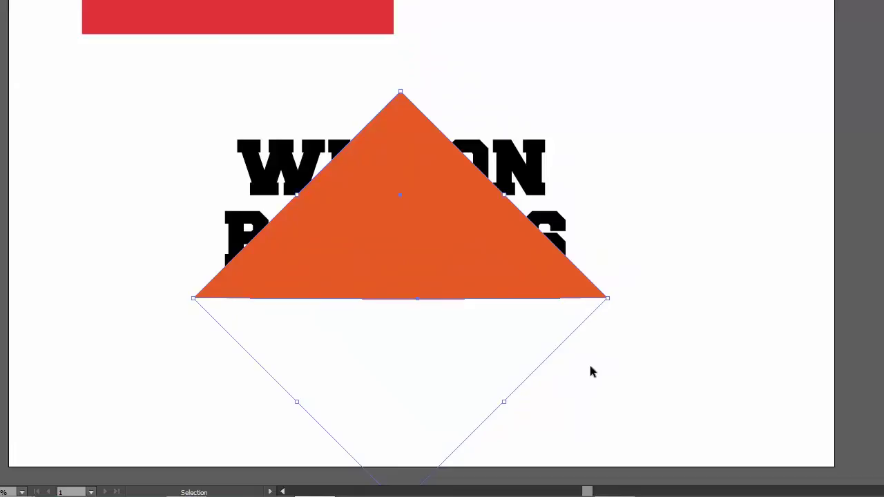
Step: Send the orange triangle to the back, behind the WILSON BOBCATS lettering, and deselect it
right_click(481, 274)
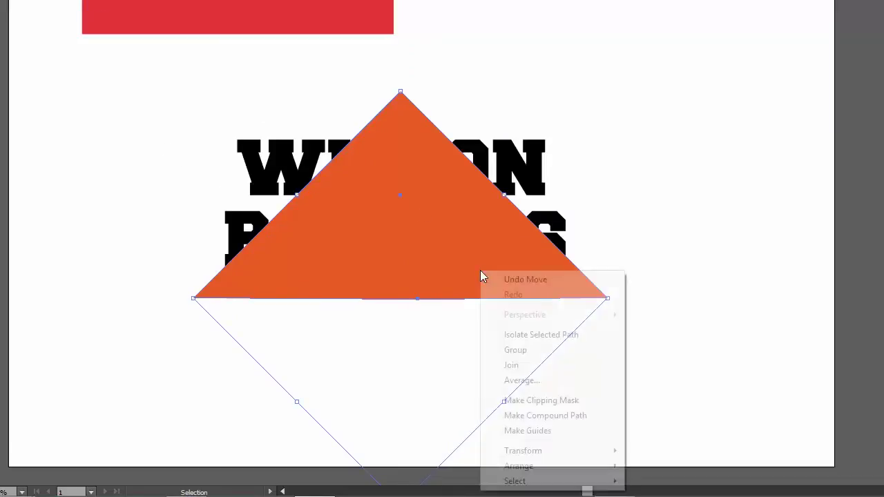
mouse_move(546, 468)
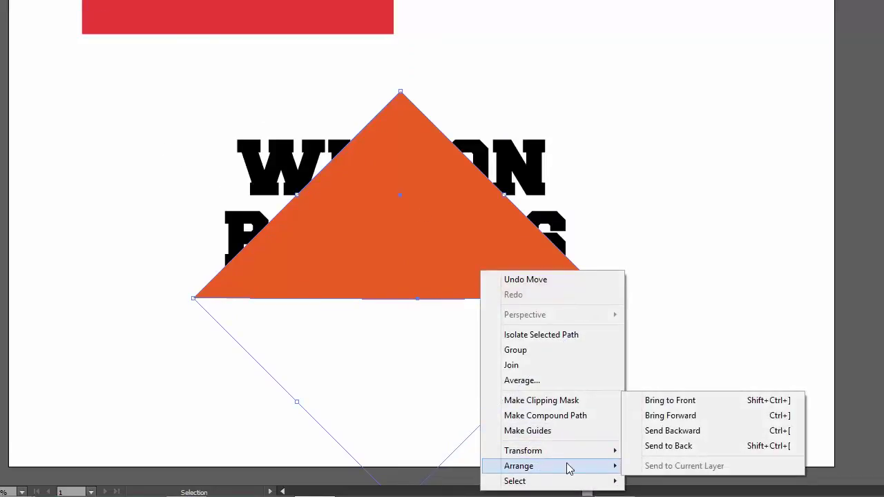
left_click(703, 448)
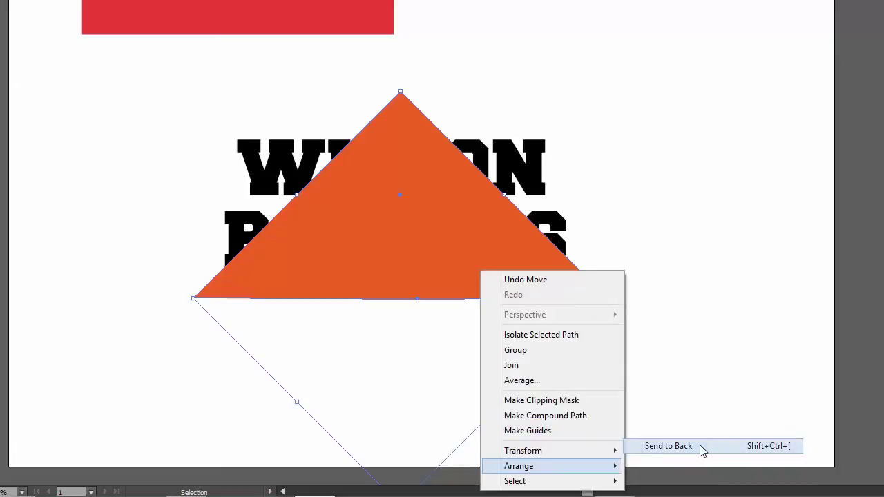
left_click(680, 272)
Step: Combine the WILSON BOBCATS lettering and orange triangle with the Exclude shape mode and deselect the artwork
left_click_drag(127, 98, 587, 368)
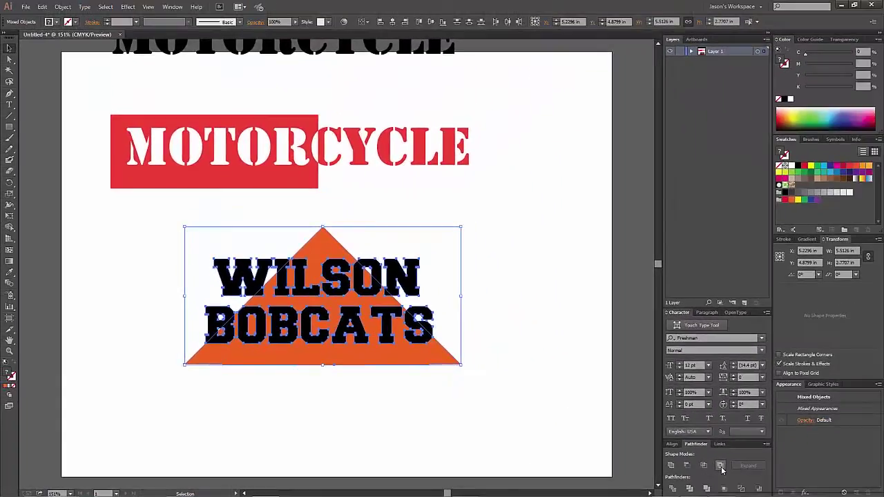
left_click(720, 465)
left_click(541, 290)
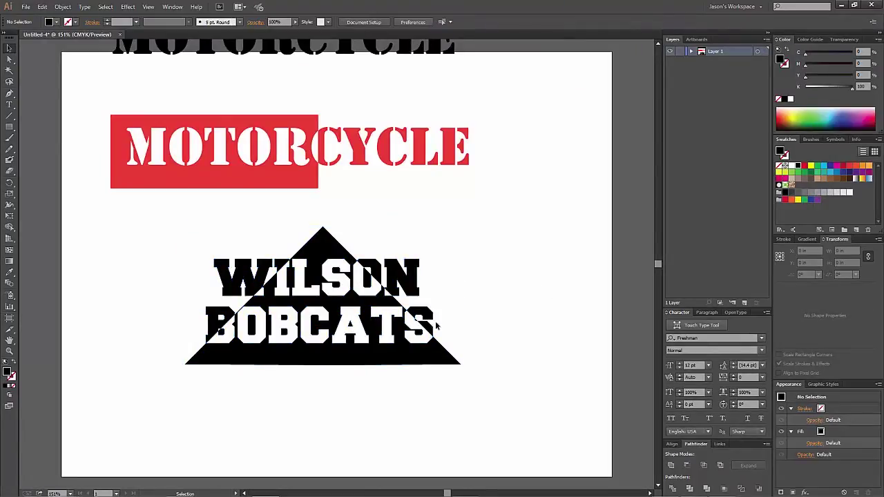
Step: Move the combined WILSON BOBCATS triangle design about 2.2 in left and 0.3 in up, then deselect it
left_click(403, 363)
left_click_drag(403, 364, 292, 350)
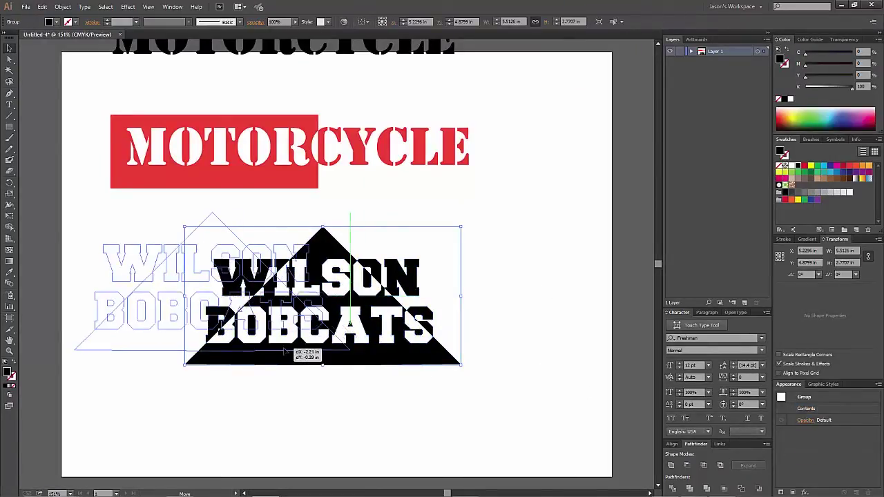
left_click(68, 130)
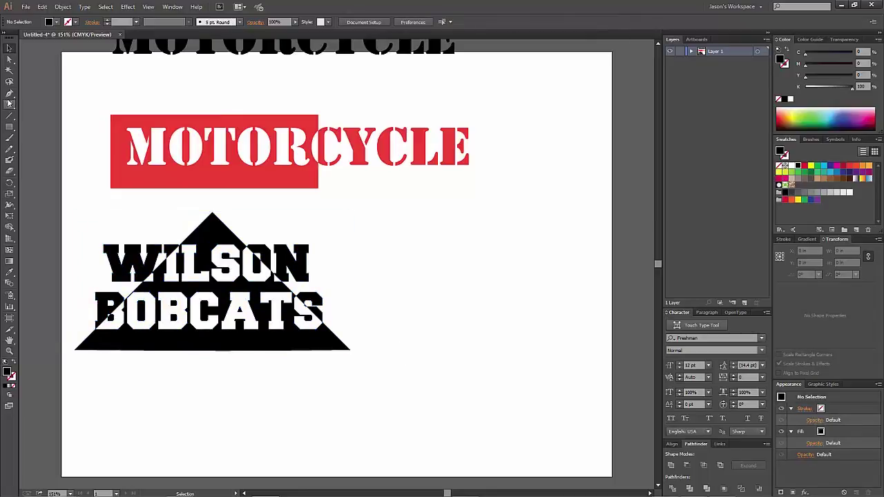
Step: Copy the black MOTORCYCLE lettering below the WILSON BOBCATS design and replace the copy's text with IMPACT
left_click(140, 51)
left_click_drag(142, 51, 232, 422)
double_click(496, 400)
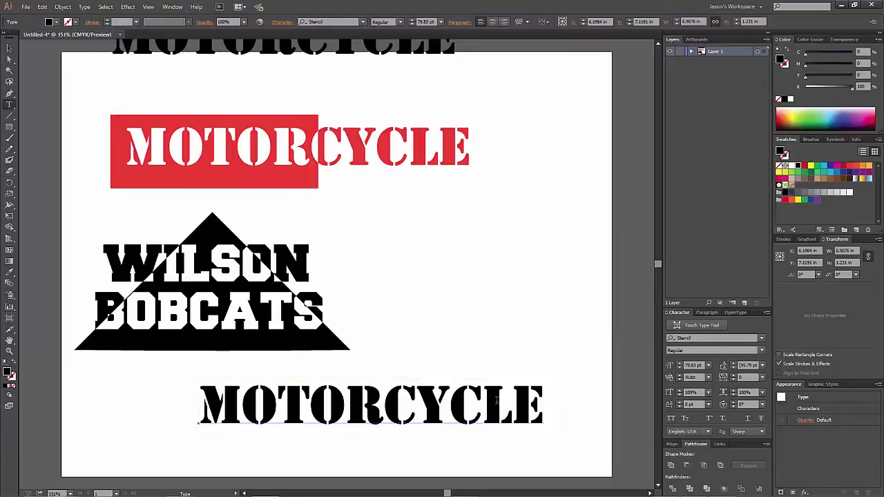
left_click_drag(542, 406, 47, 415)
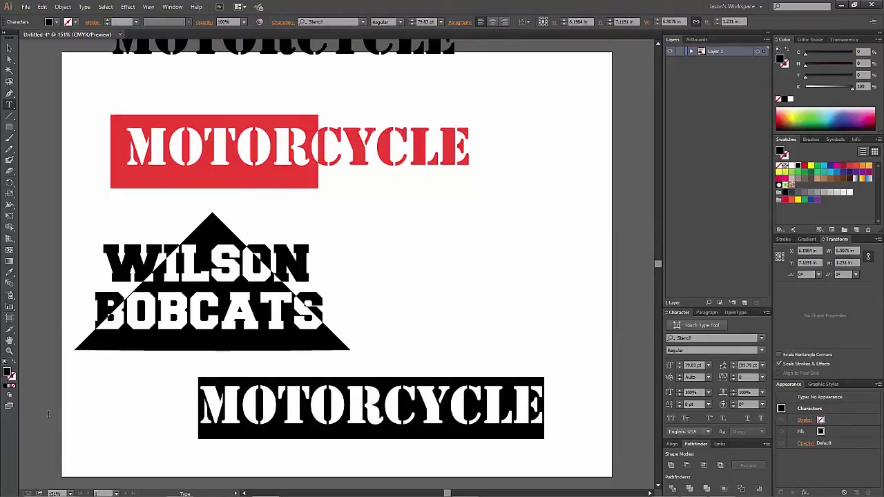
type("IMPACT")
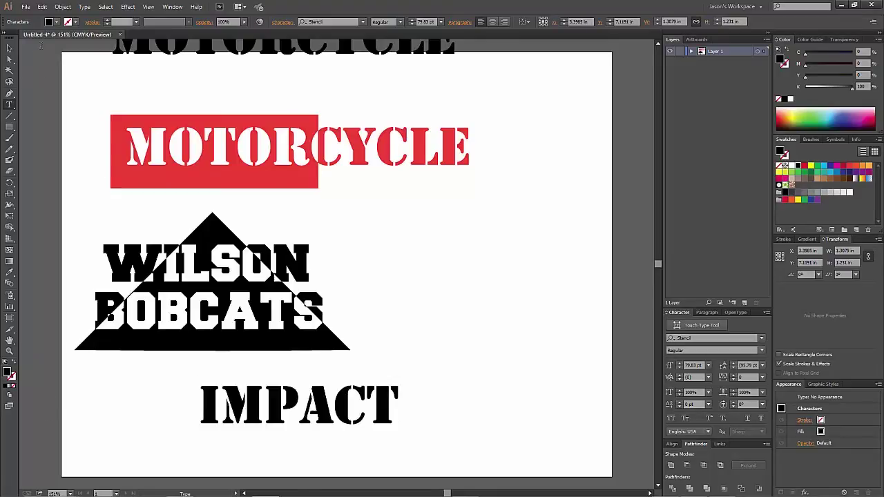
left_click(11, 48)
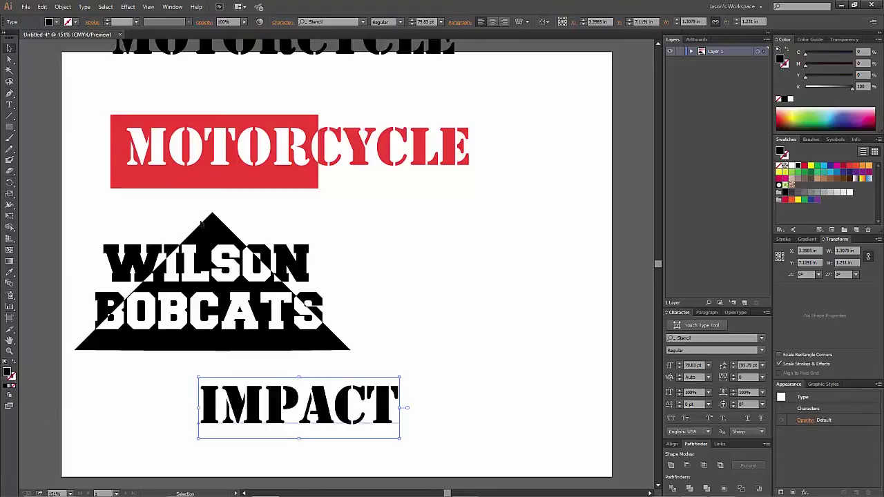
Step: Set the new lettering in the Impact font with all caps and place it beside the WILSON BOBCATS design
left_click(316, 22)
type("Impact")
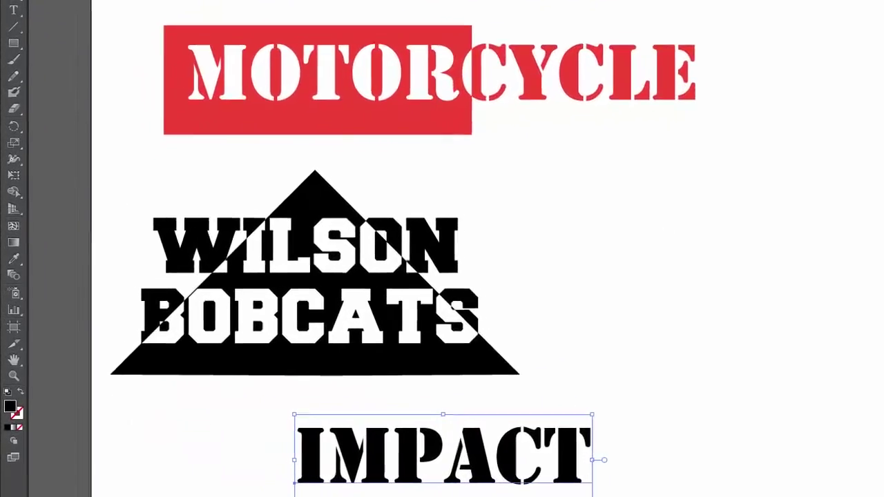
key("Return")
left_click_drag(497, 435, 760, 250)
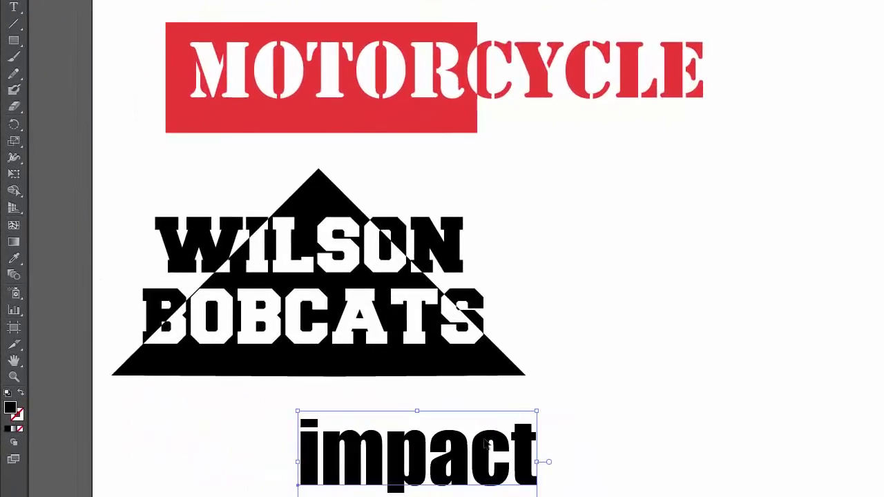
key("ctrl+shift+k")
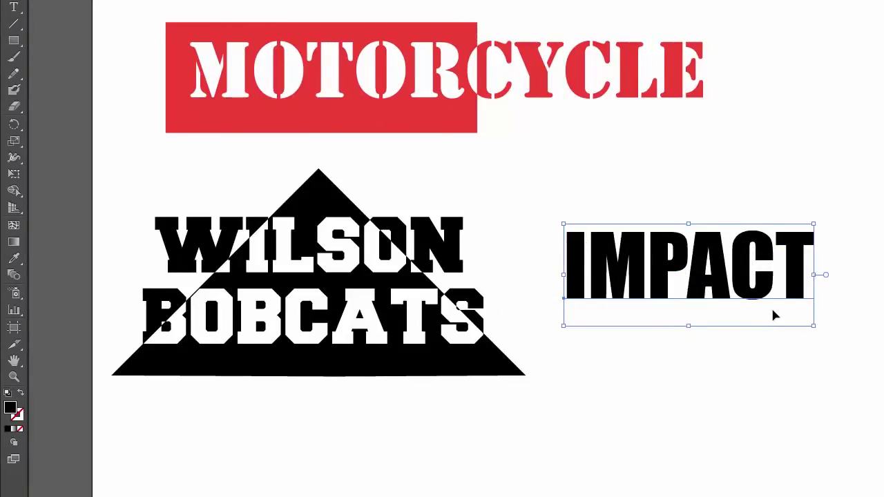
Step: Scale down the WILSON BOBCATS triangle design and the red MOTORCYCLE design proportionally to free up space
left_click_drag(510, 424, 310, 220)
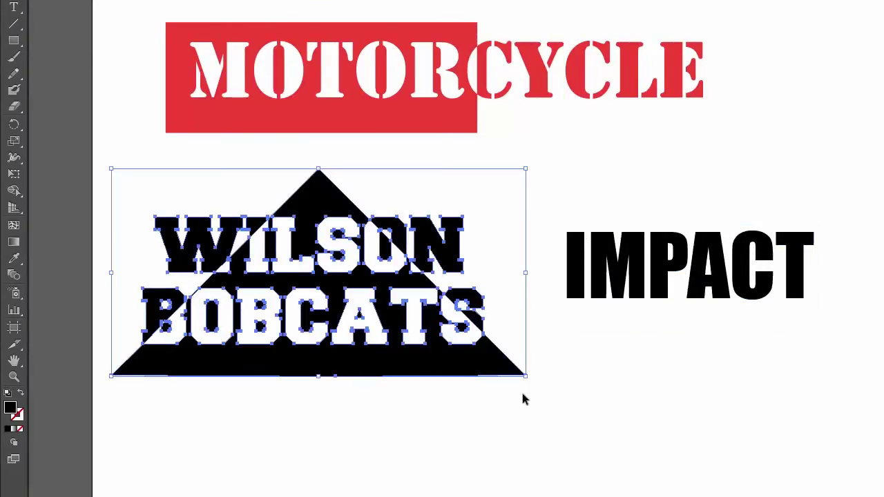
left_click_drag(525, 377, 337, 282)
left_click(699, 119)
left_click_drag(703, 133, 553, 102)
Step: Move the IMPACT lettering closer to the triangle design, enlarge it to about 5.85 by 1.63 in and convert it to outlines
left_click_drag(659, 294, 481, 234)
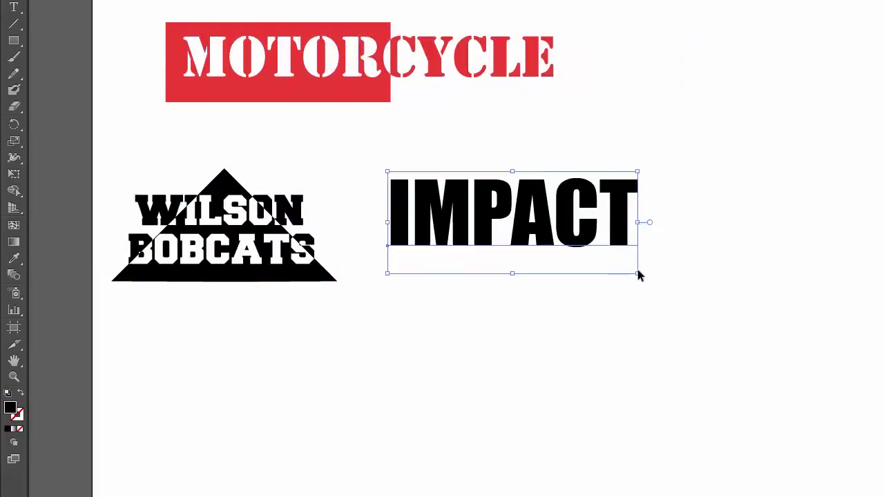
left_click_drag(636, 273, 830, 419)
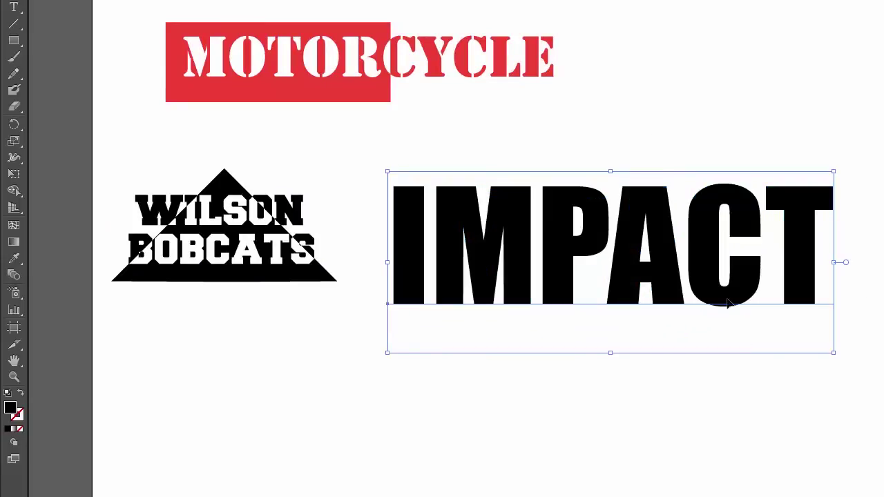
right_click(728, 299)
left_click(773, 394)
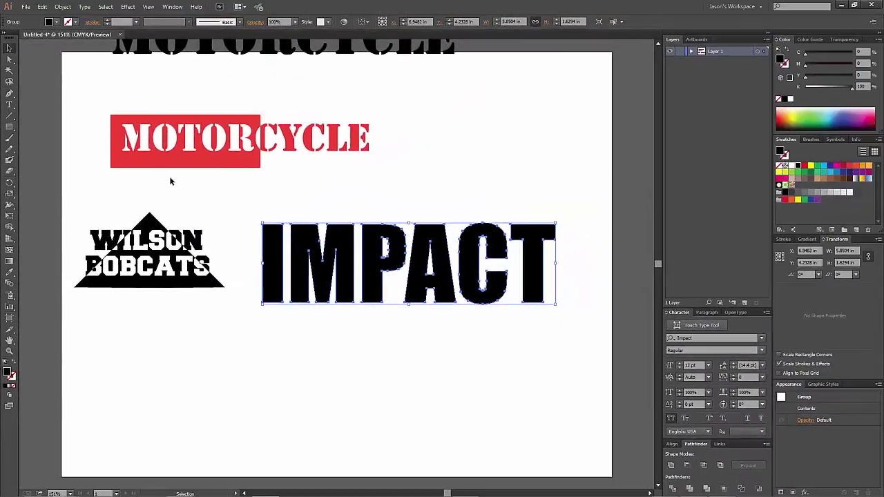
Step: Draw a blue five-pointed star and place it over the middle of the IMPACT lettering
left_click_drag(10, 126, 61, 172)
left_click_drag(191, 338, 217, 376)
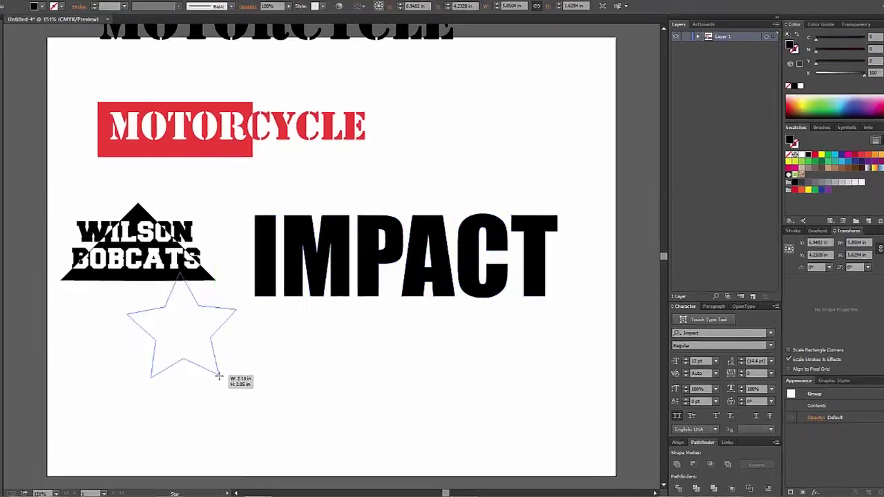
key("ctrl+z")
left_click_drag(203, 256, 269, 357)
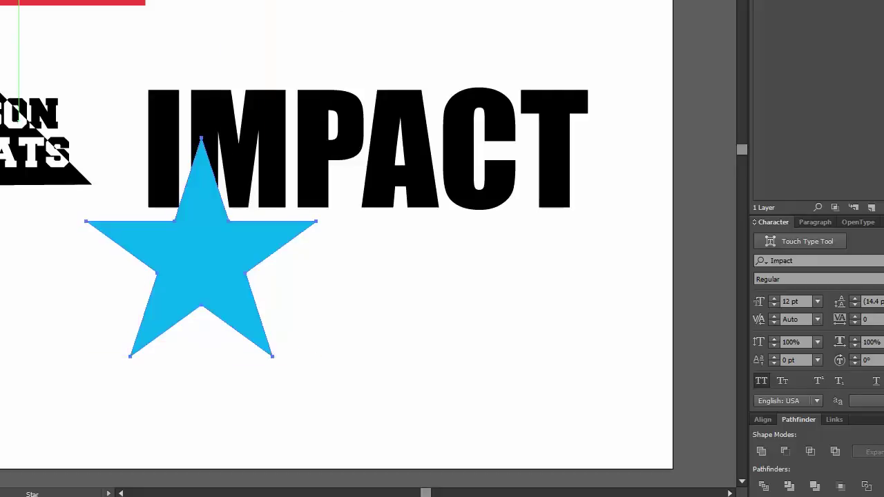
key("v")
left_click_drag(199, 306, 351, 205)
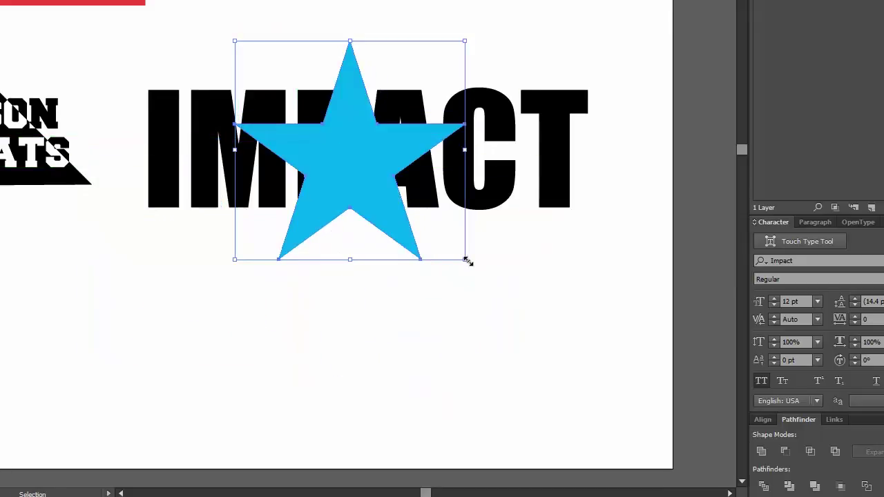
Step: Shrink the blue star to the letter height and position it across the C and T of IMPACT
left_click_drag(467, 260, 411, 207)
left_click_drag(411, 43, 359, 88)
left_click_drag(323, 165, 279, 173)
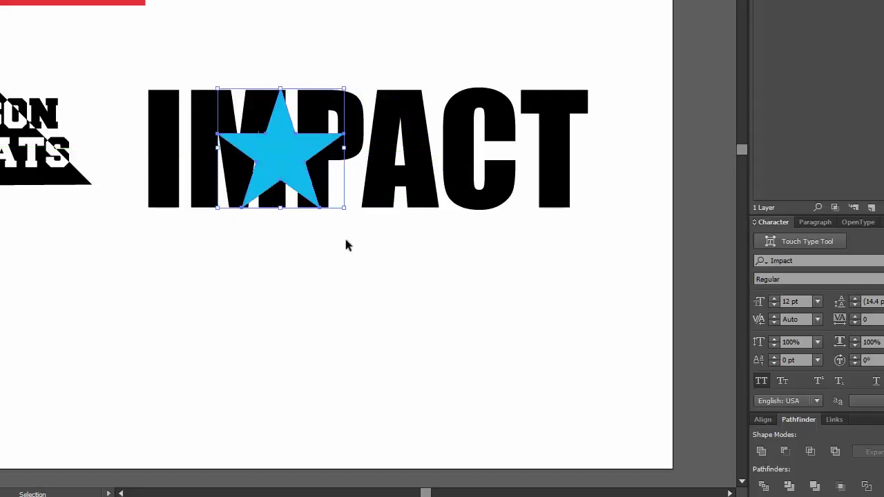
key("Right")
key("Right")
key("Right")
key("Right")
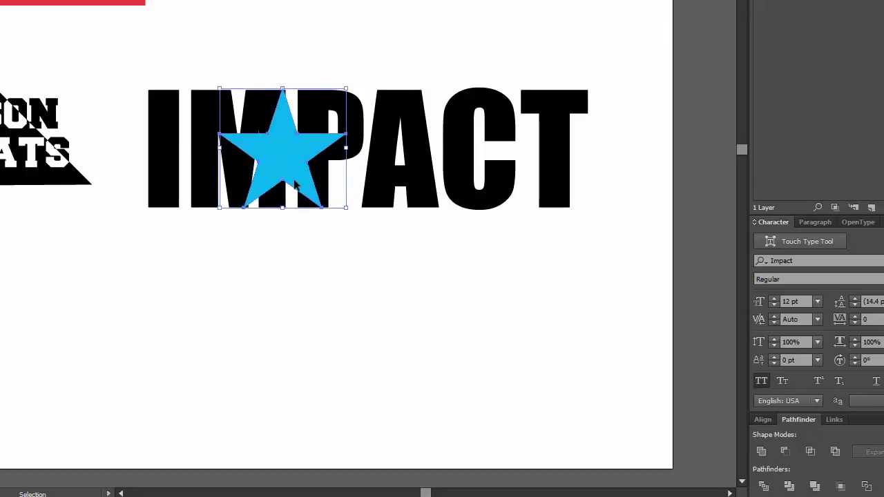
key("Right")
left_click_drag(323, 178, 511, 187)
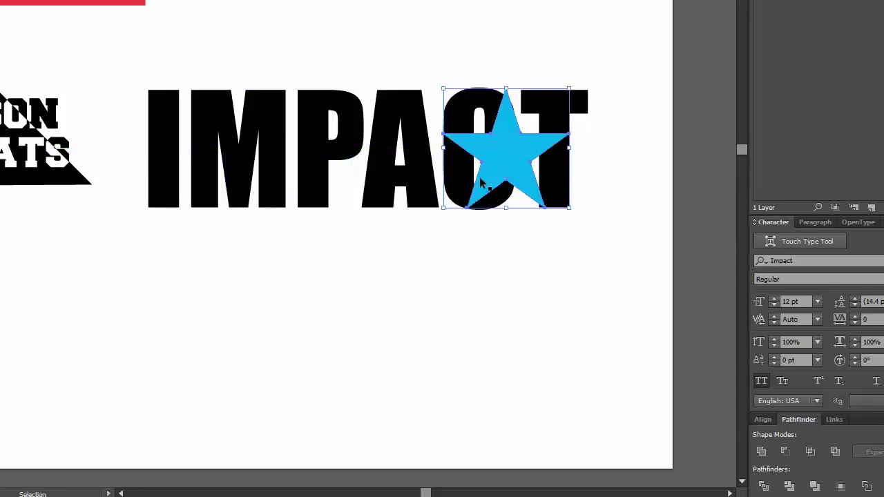
Step: Try the Exclude and Minus Front shape modes on the star and IMPACT lettering, undoing each attempt
left_click(555, 205, "shift")
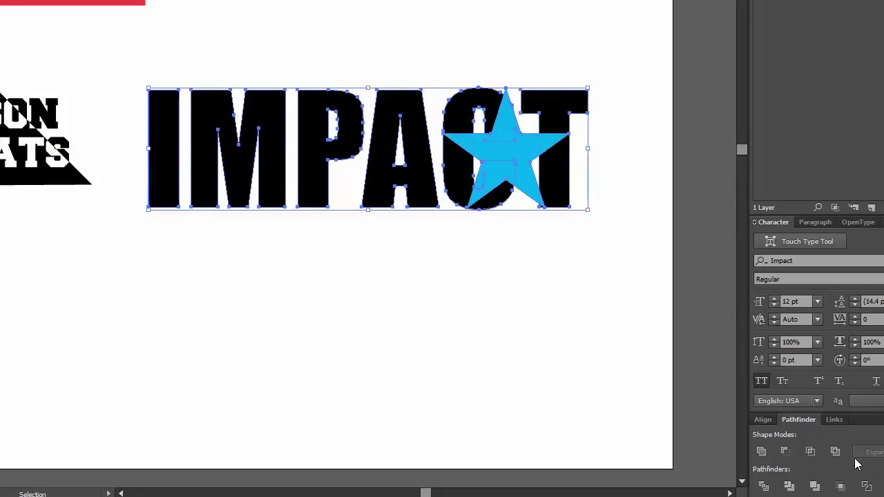
left_click(835, 451)
left_click(562, 311)
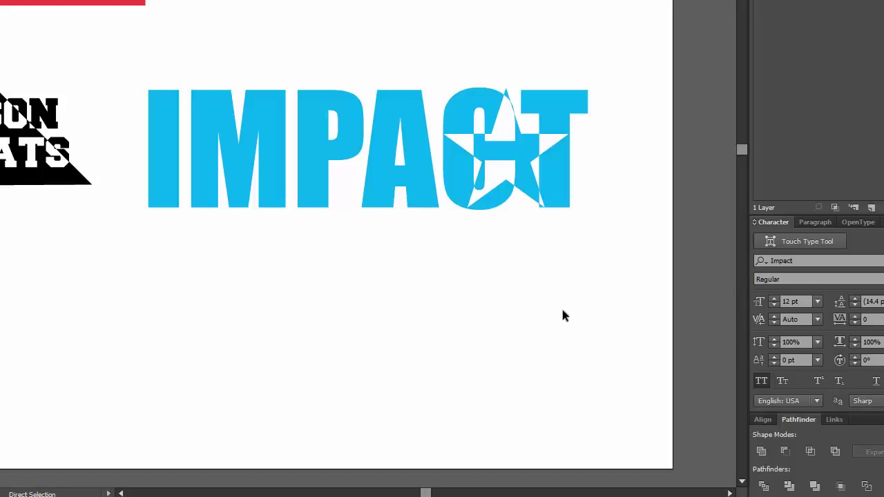
key("ctrl+z")
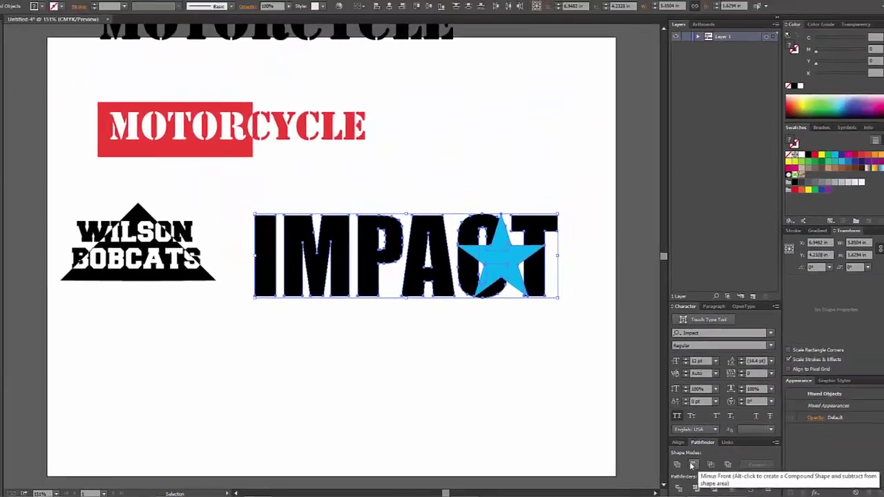
left_click(813, 451)
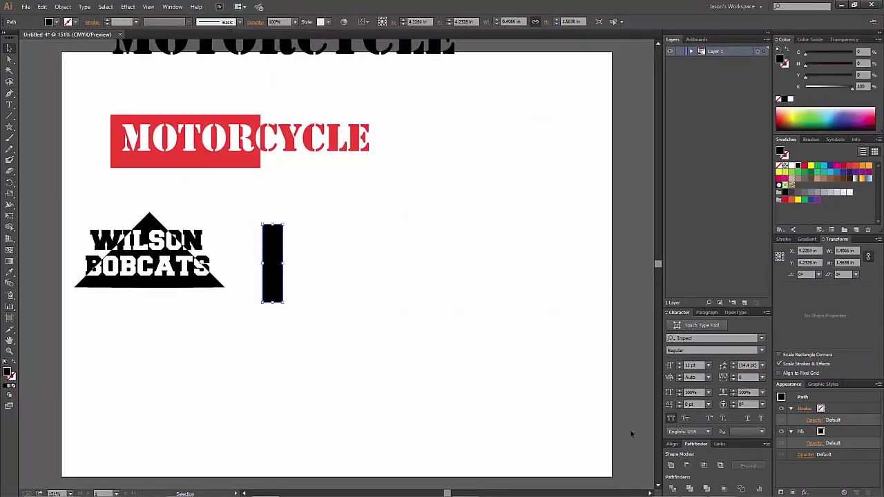
key("ctrl+z")
left_click(501, 353)
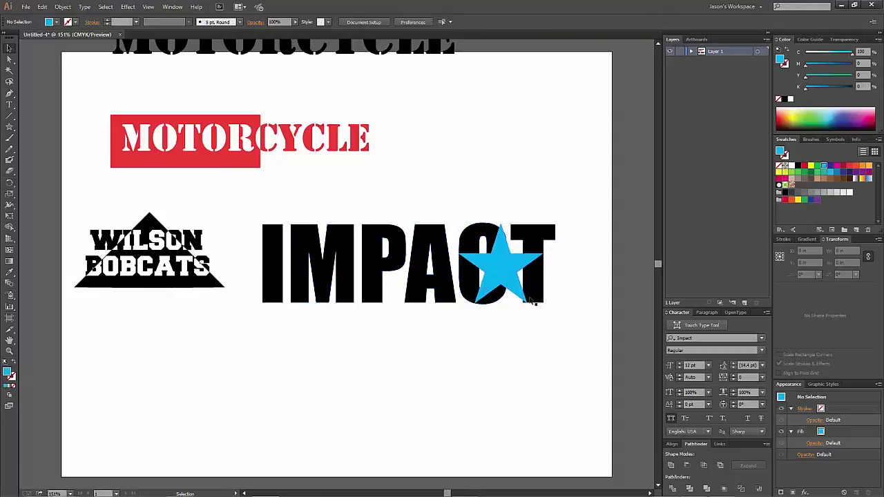
Step: Remove the blue star from the artwork and shift the IMPACT lettering slightly down
left_click(517, 283)
left_click_drag(517, 283, 153, 380)
left_click_drag(369, 295, 365, 320)
left_click(135, 356)
left_click(54, 193)
Step: Draw a thin blue ellipse about 5.6 by 0.27 in across the middle of the IMPACT lettering
left_click_drag(9, 126, 49, 143)
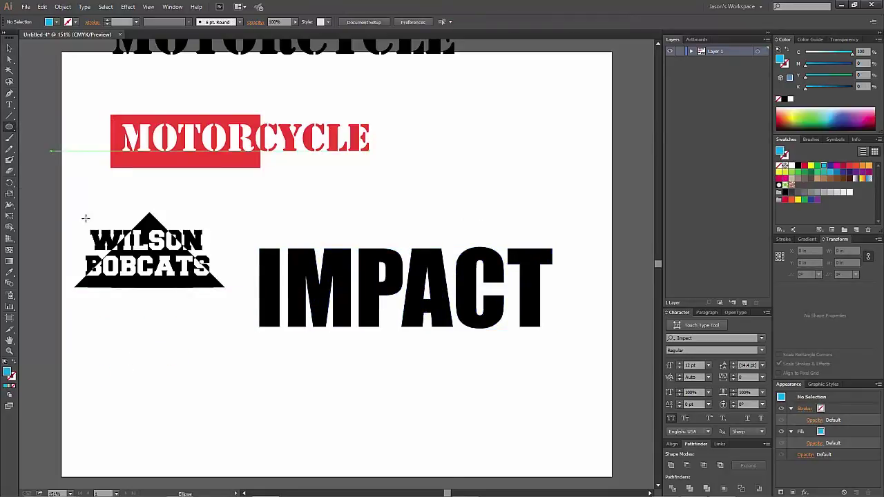
mouse_move(159, 353)
left_mouse_down()
mouse_move(355, 381)
mouse_move(473, 372)
left_mouse_up()
key("ctrl+z")
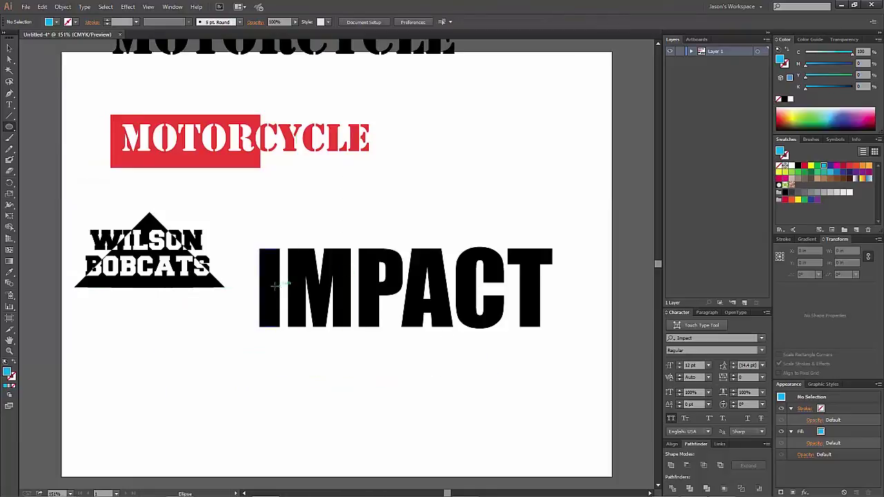
left_click_drag(261, 276, 544, 292)
key("v")
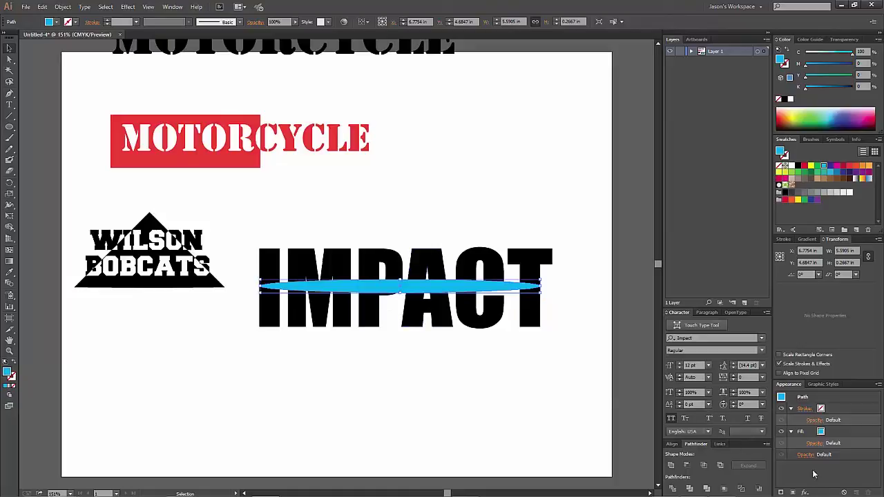
Step: Apply an Arc warp effect to the blue ellipse with a horizontal bend of 14%
left_click(804, 493)
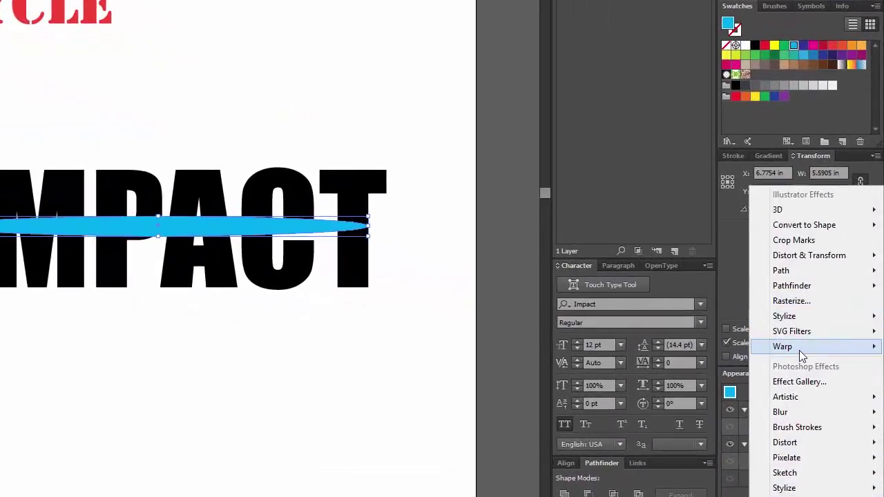
mouse_move(778, 347)
left_click(675, 133)
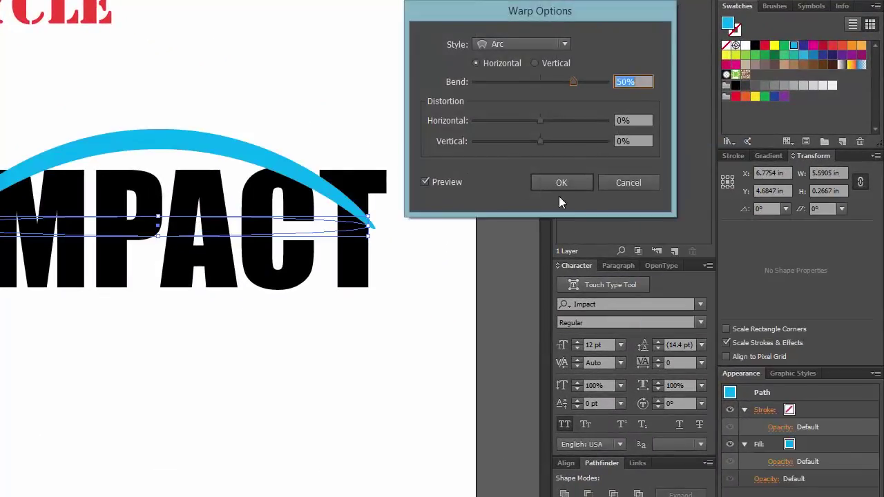
left_click_drag(569, 82, 547, 85)
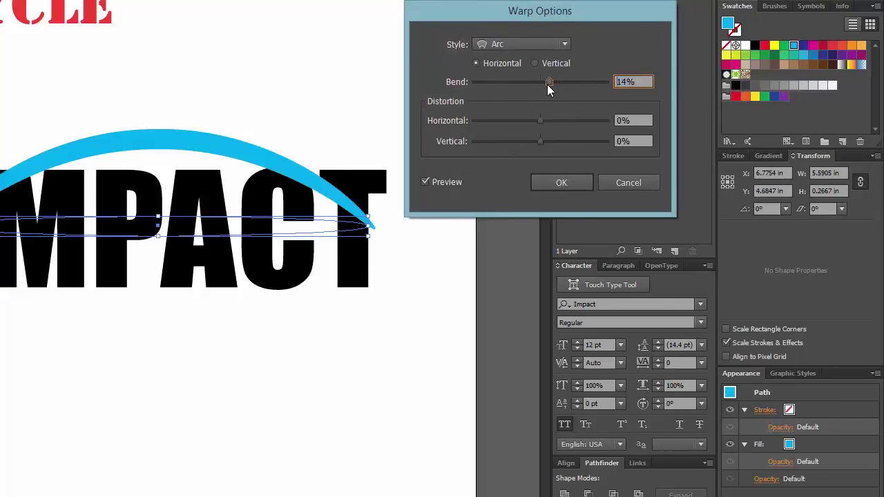
left_click(582, 181)
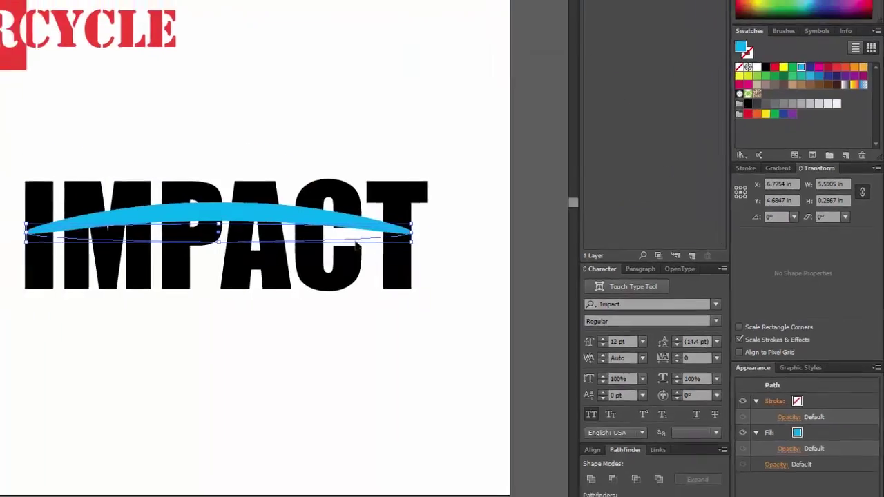
Step: Position the blue arc lower across the IMPACT lettering, centered at about X 6.80 in, Y 4.92 in
left_click_drag(369, 246, 370, 261)
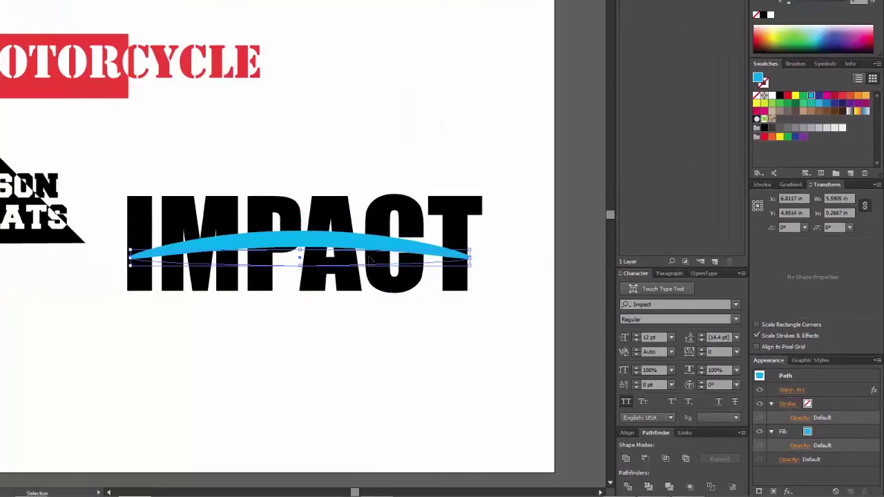
key("Down")
key("Down")
key("Down")
key("Down")
key("Down")
key("Down")
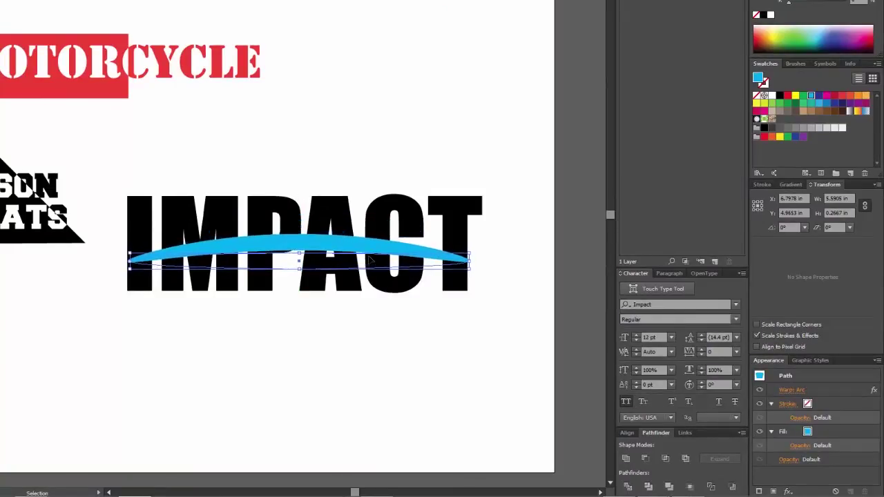
key("Up")
key("Up")
key("Up")
key("Up")
key("Up")
key("Up")
key("Up")
key("Up")
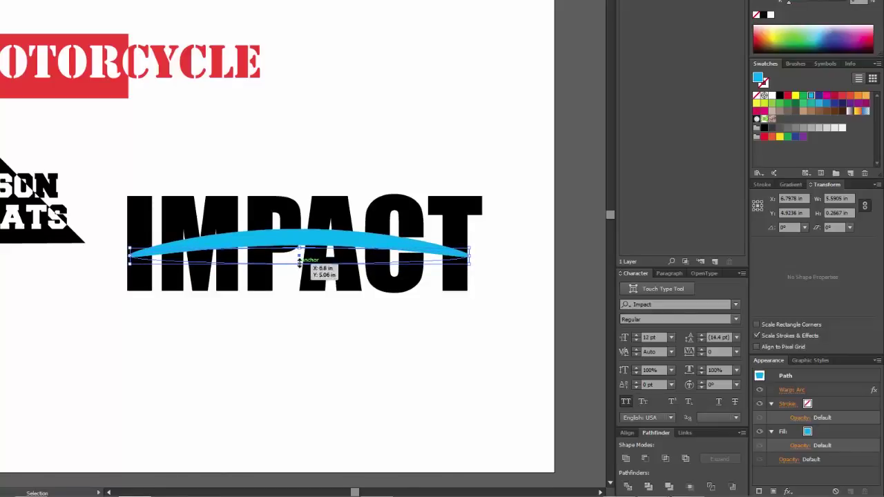
Step: Make the blue arc slightly thinner, nudge it down across the IMPACT lettering and deselect it
left_click_drag(299, 263, 299, 259)
key("Down")
key("Down")
key("Down")
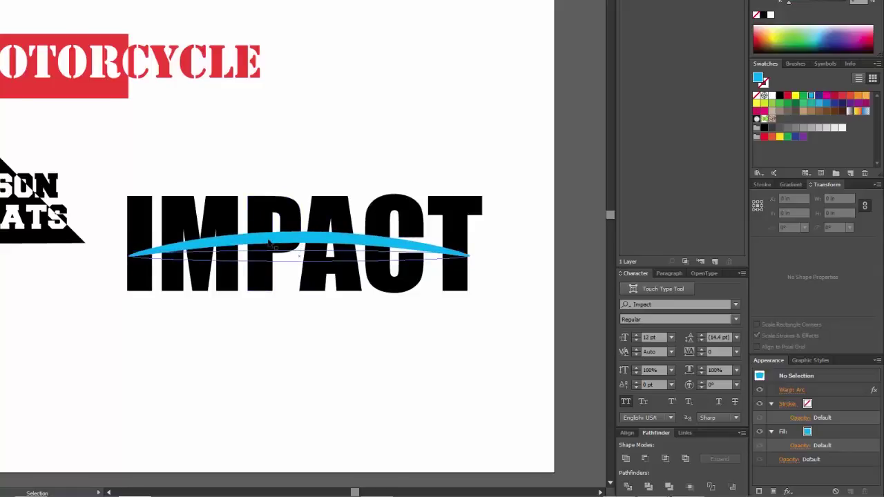
Step: Try to exclude the overlap of the warped blue arc and the IMPACT lettering with Pathfinder, and undo it
right_click(276, 256)
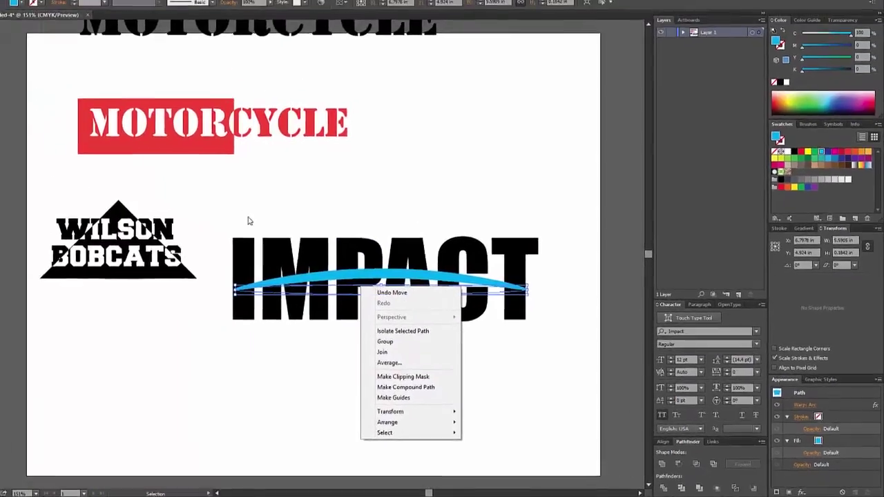
left_click(109, 160)
left_click_drag(104, 156, 328, 312)
left_click_drag(424, 349, 547, 373)
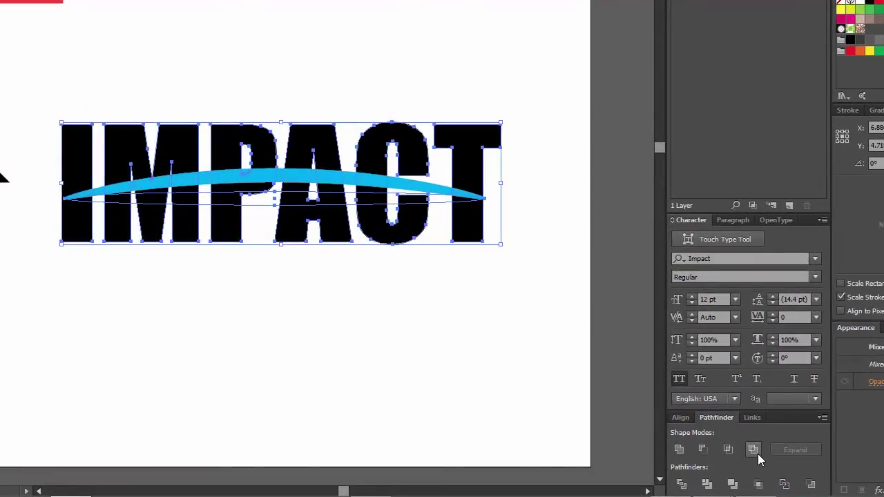
left_click(755, 450)
left_click(398, 312)
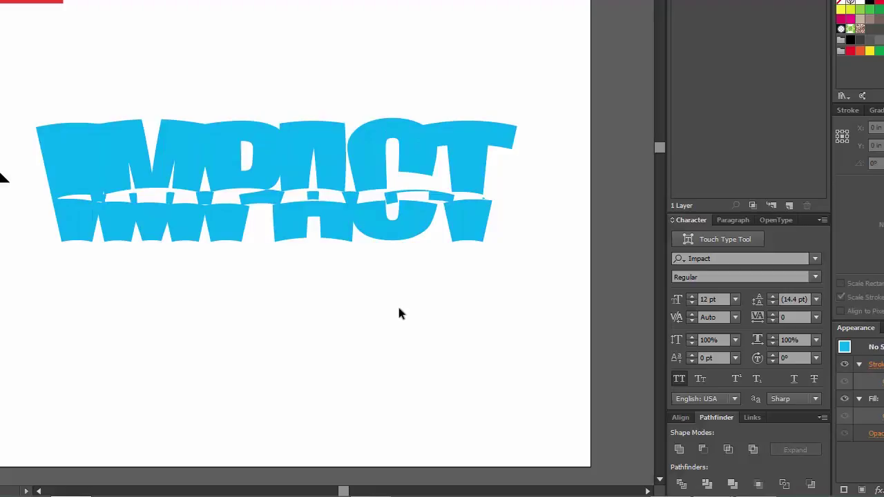
key("ctrl+z")
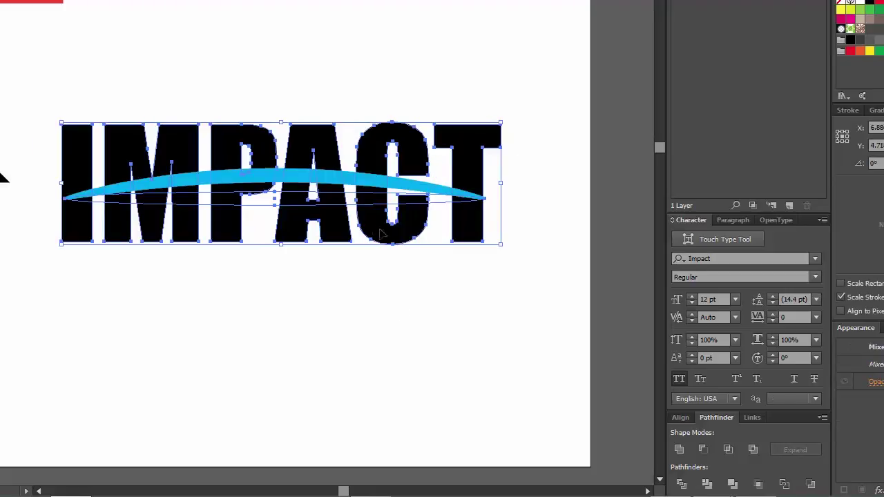
Step: Expand the appearance of the blue arc across the IMPACT lettering so its Arc warp becomes real path geometry, and deselect it
left_click(166, 62)
left_click(317, 200)
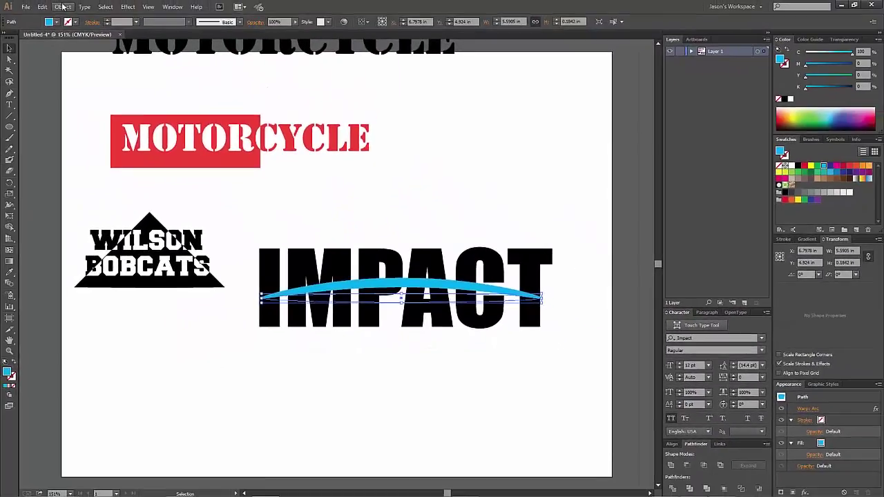
left_click(63, 6)
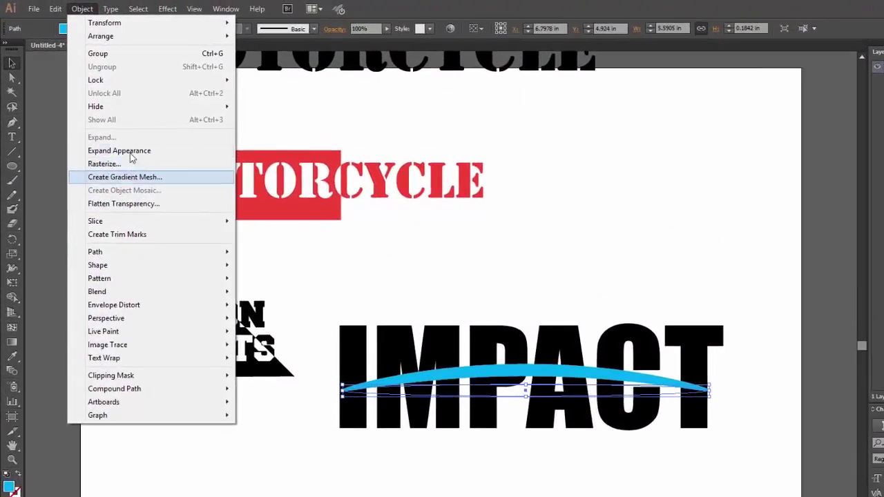
left_click(100, 116)
left_click(371, 305)
Step: Combine the expanded blue arc and the IMPACT lettering with the Pathfinder Exclude shape mode, and deselect the result
left_click_drag(314, 273, 715, 483)
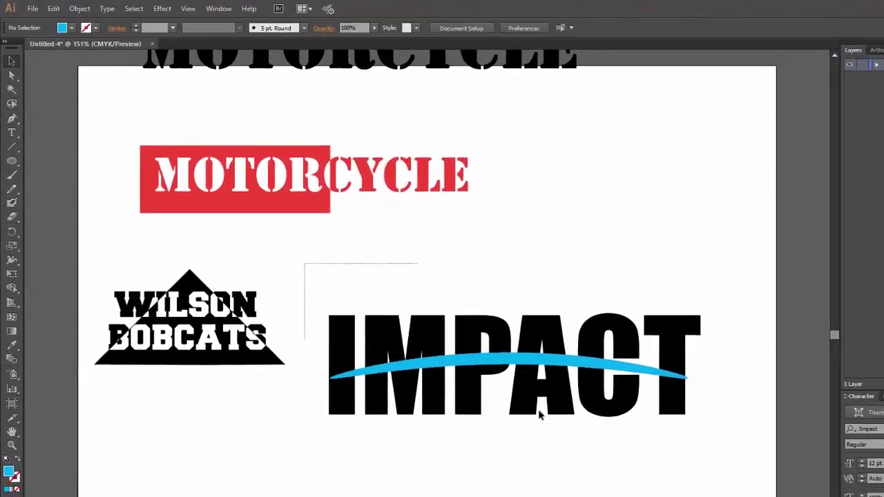
left_click_drag(609, 411, 563, 369)
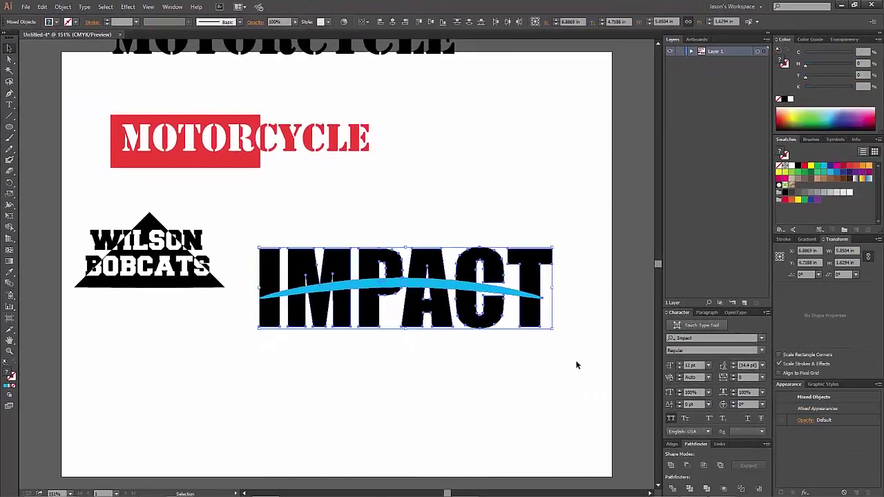
left_click(720, 465)
left_click(490, 400)
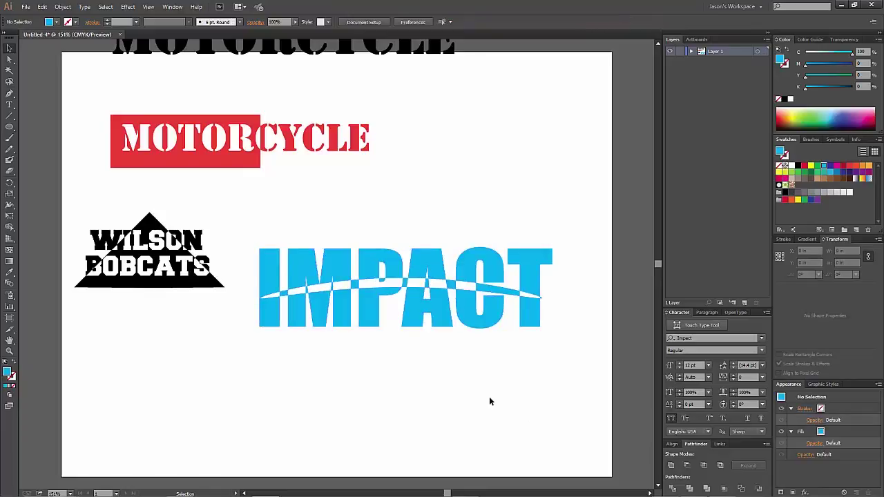